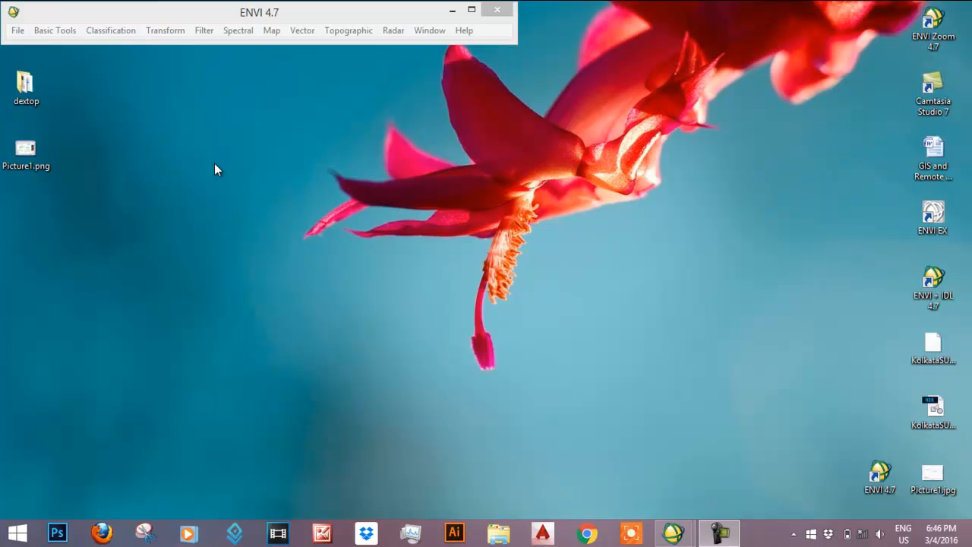
- View the vegetation spectrum chart in Picture1.png from the desktop, and close the picture viewer
double_click(36, 156)
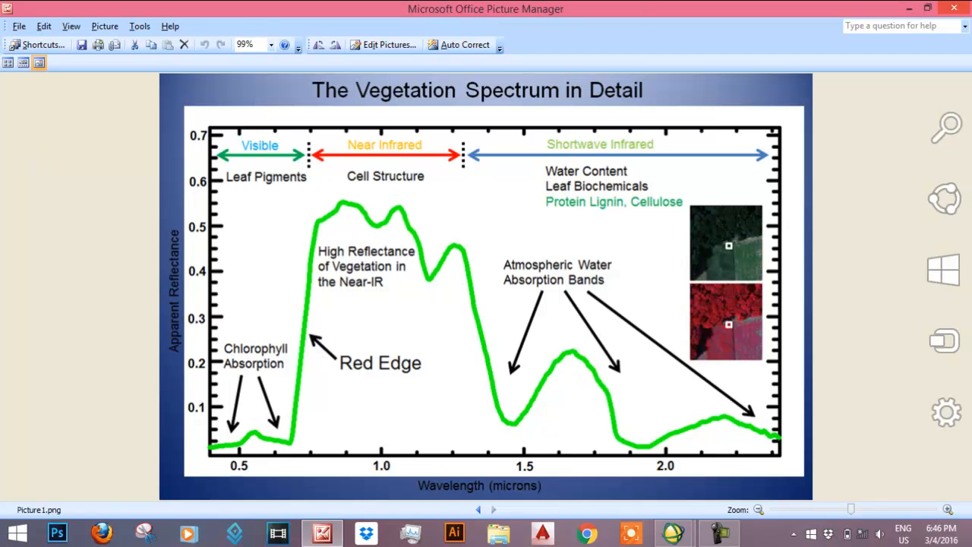
click(958, 7)
- Open the previously used kolkataLS8 file and enlarge the Available Bands List so all its bands are readable
click(19, 32)
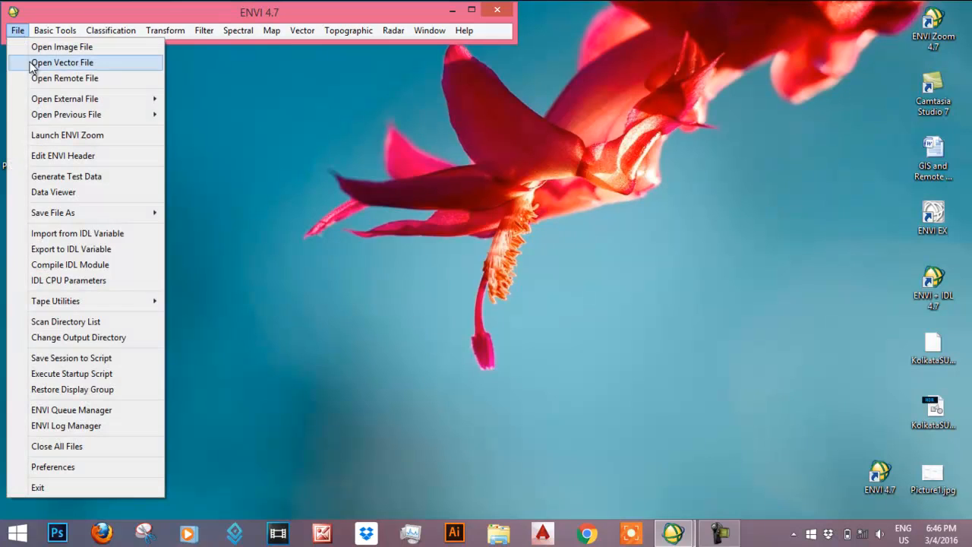
mouse_move(65, 115)
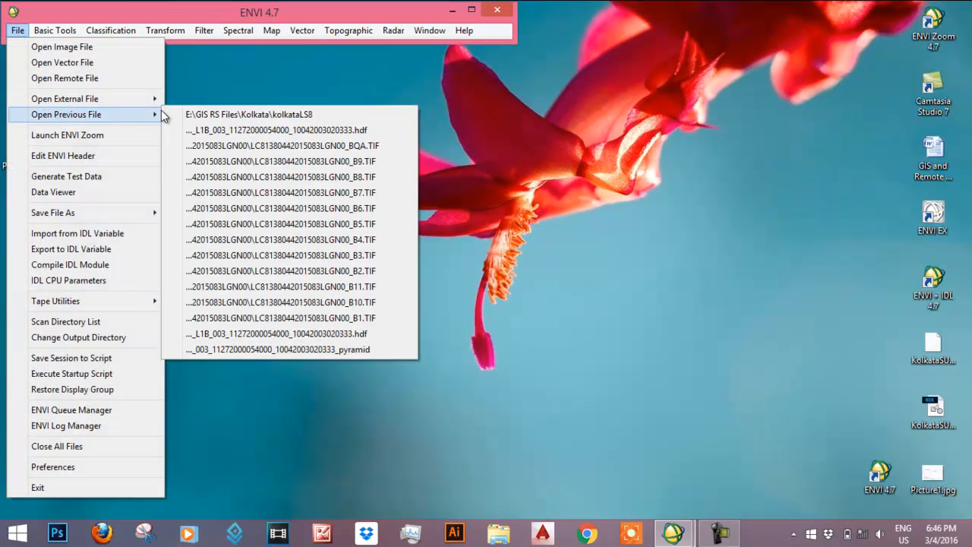
click(199, 114)
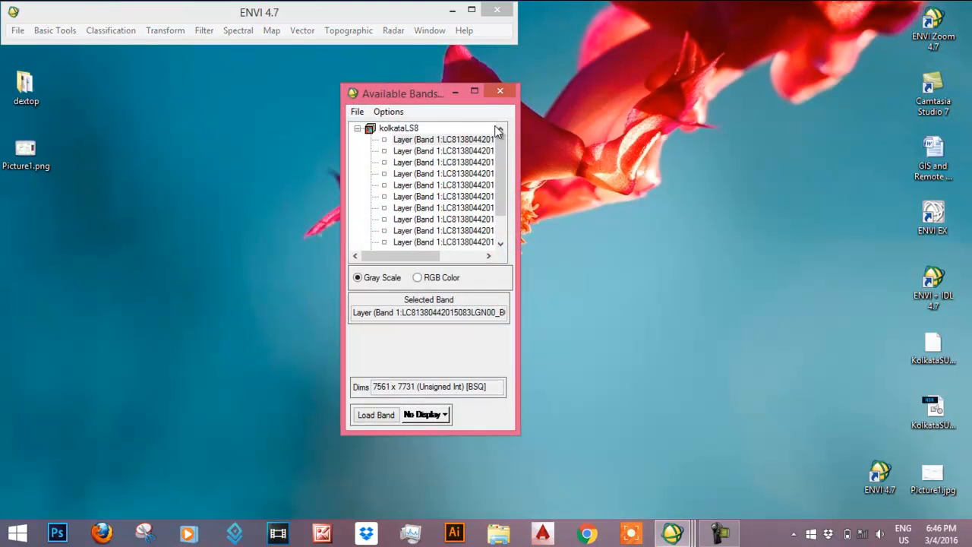
drag(519, 135, 658, 134)
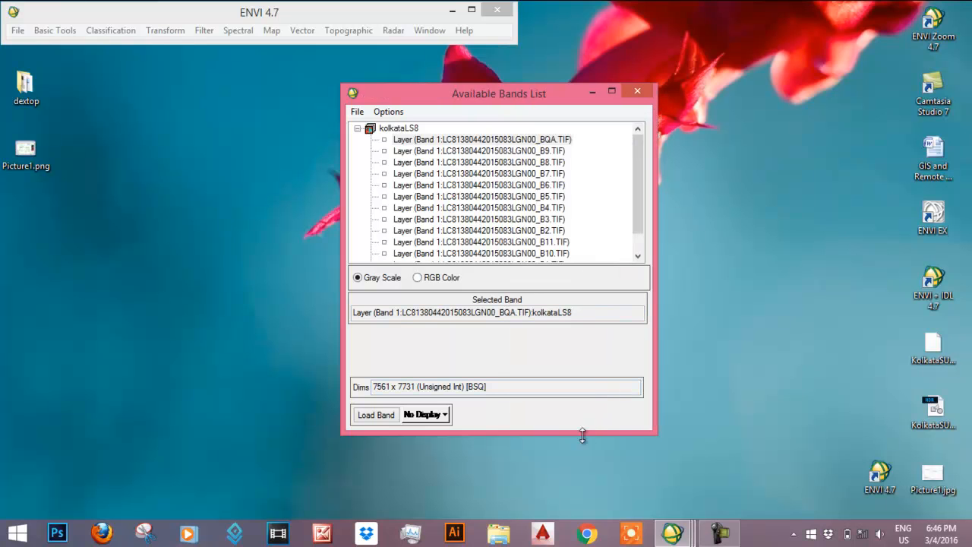
drag(582, 433, 582, 479)
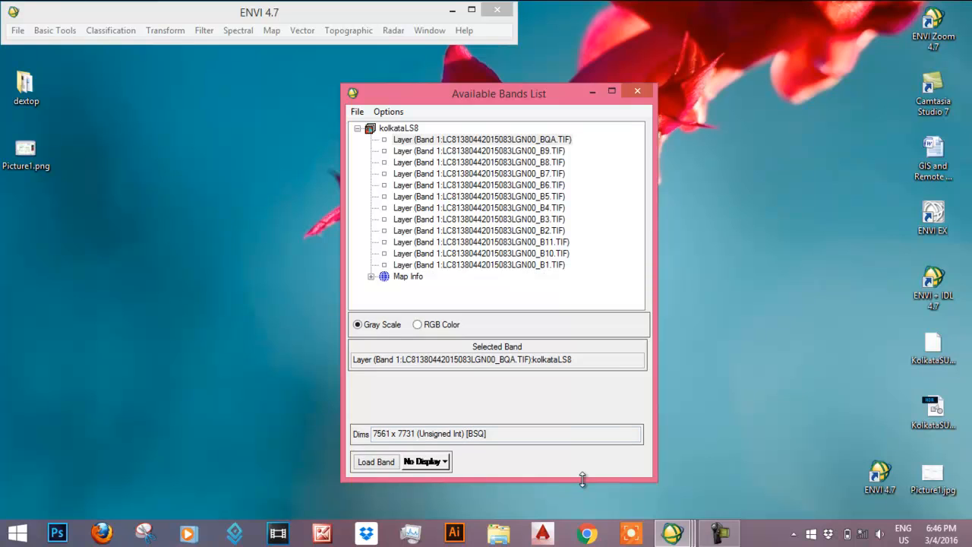
- Load an RGB color composite of kolkataLS8 with B5 as red, B4 as green and B3 as blue
click(418, 325)
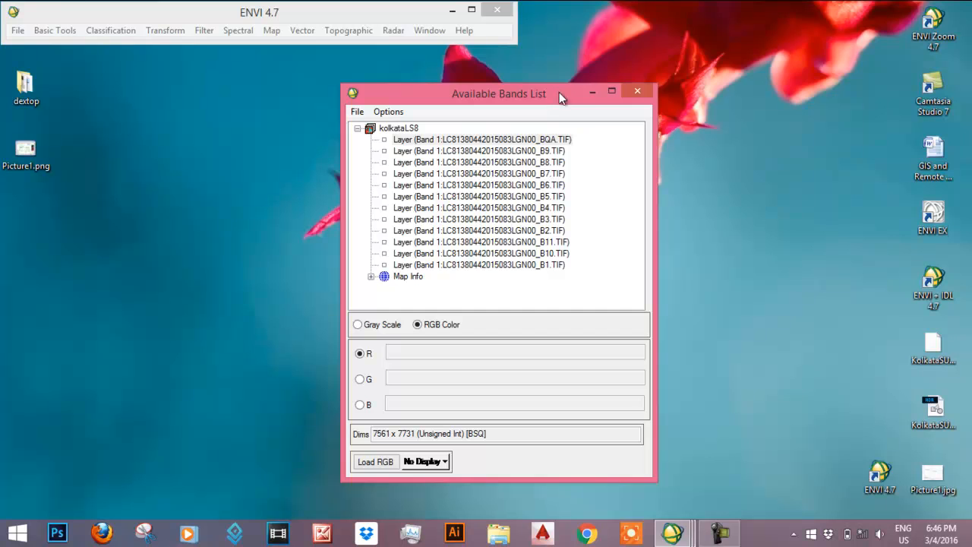
drag(559, 93, 868, 10)
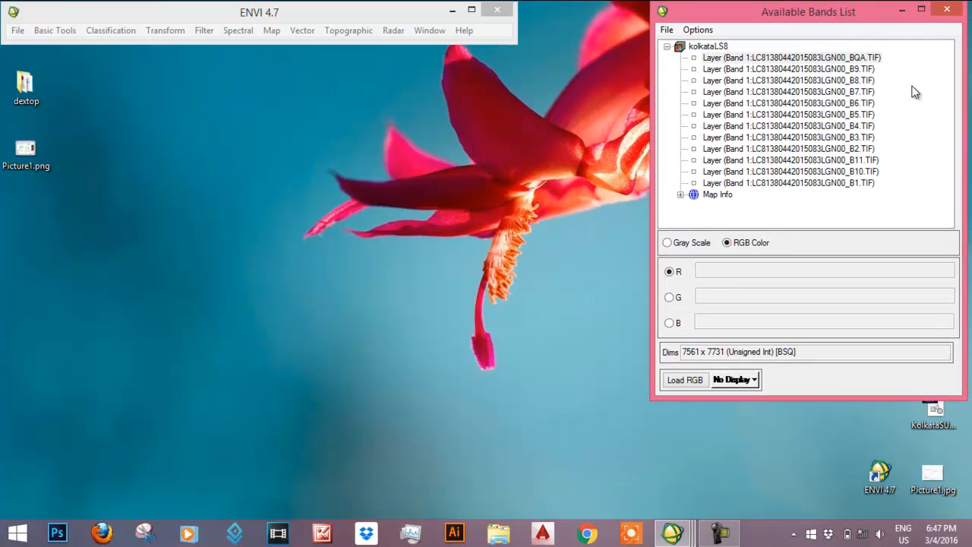
click(871, 115)
click(864, 126)
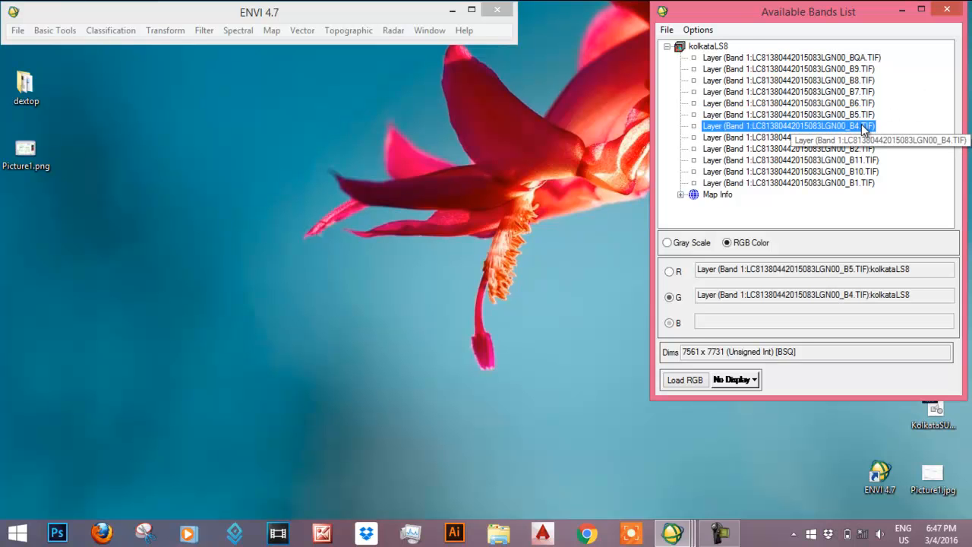
click(864, 137)
click(685, 380)
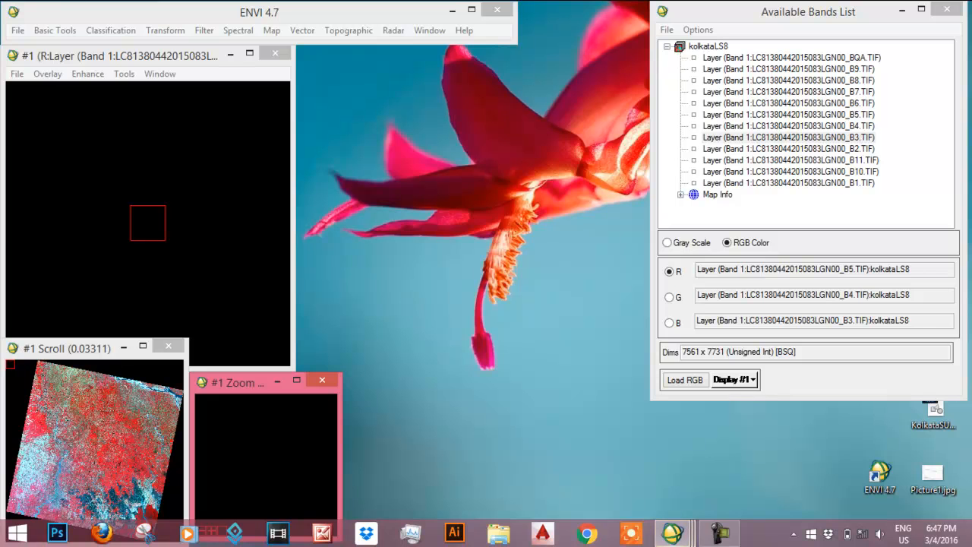
- Show a vegetated part of the scene, open the ROI Tool for this display and add four new regions
click(127, 454)
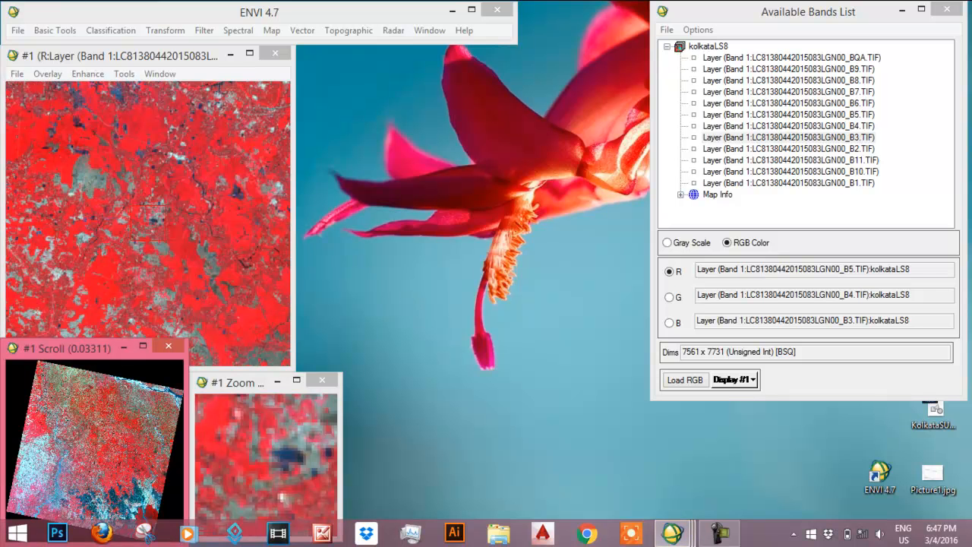
click(142, 464)
click(145, 458)
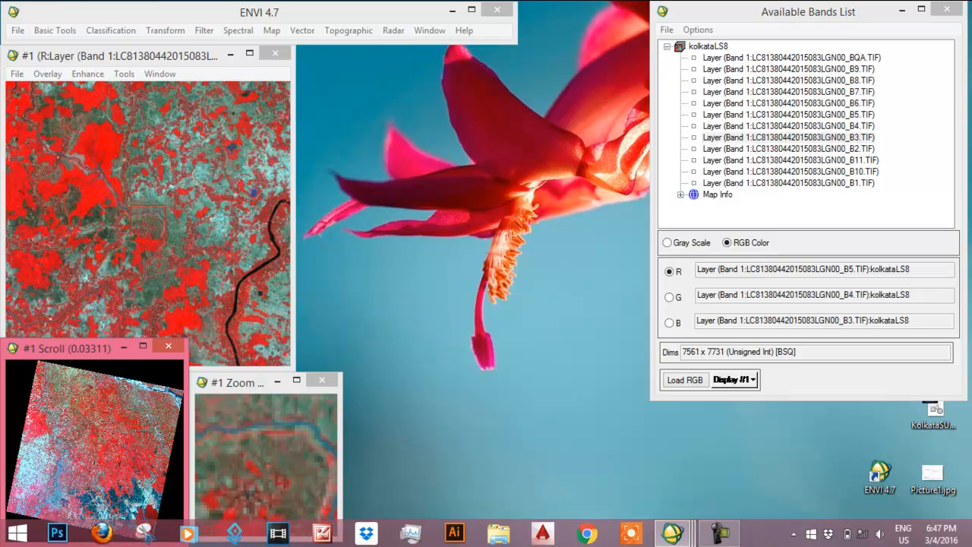
right_click(177, 232)
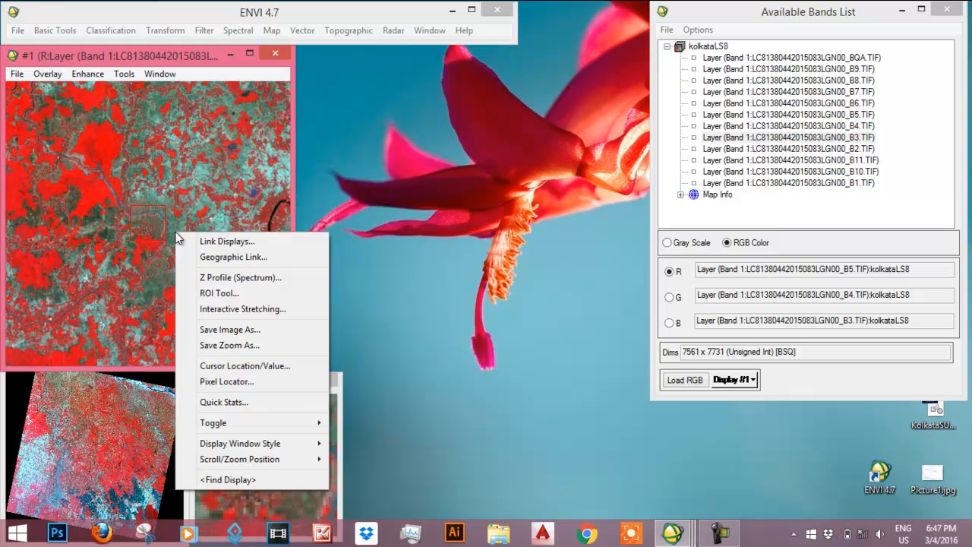
click(215, 297)
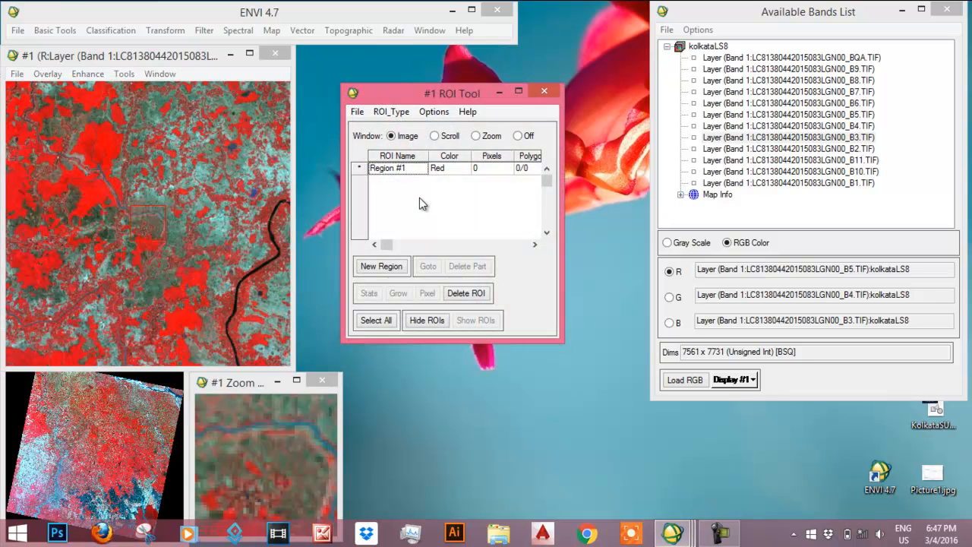
click(398, 266)
click(399, 266)
click(398, 265)
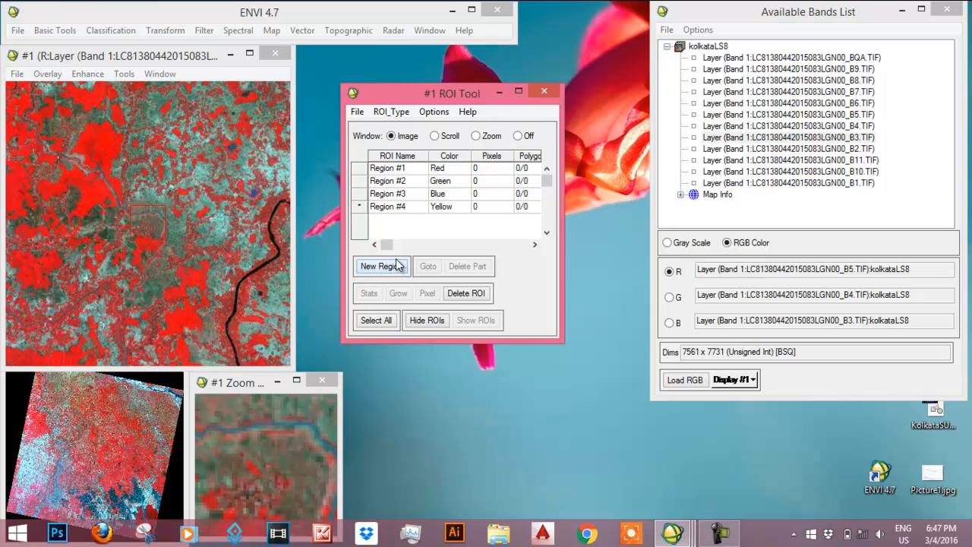
click(398, 266)
- Rename the first three regions in the ROI table as veg 1, veg 2 and veg 3
click(409, 170)
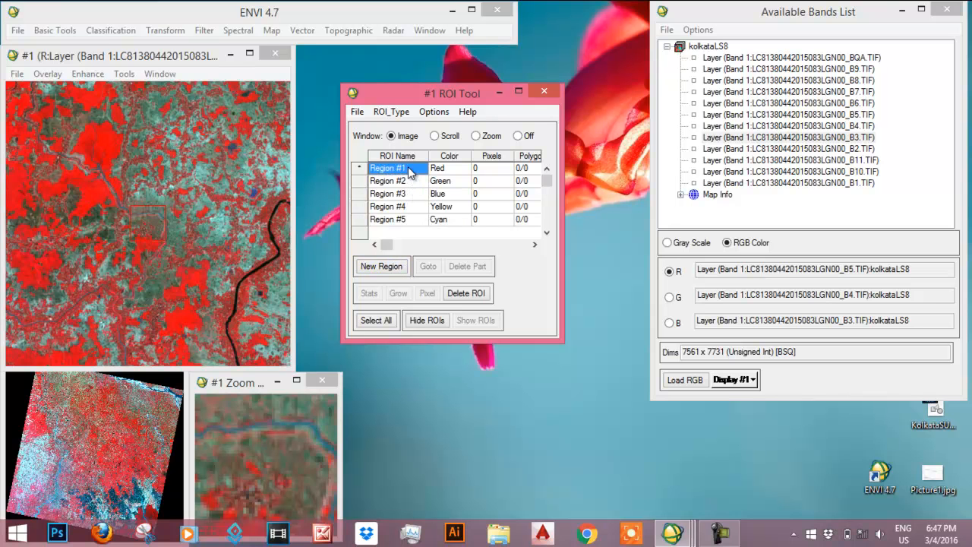
text(veg 1)
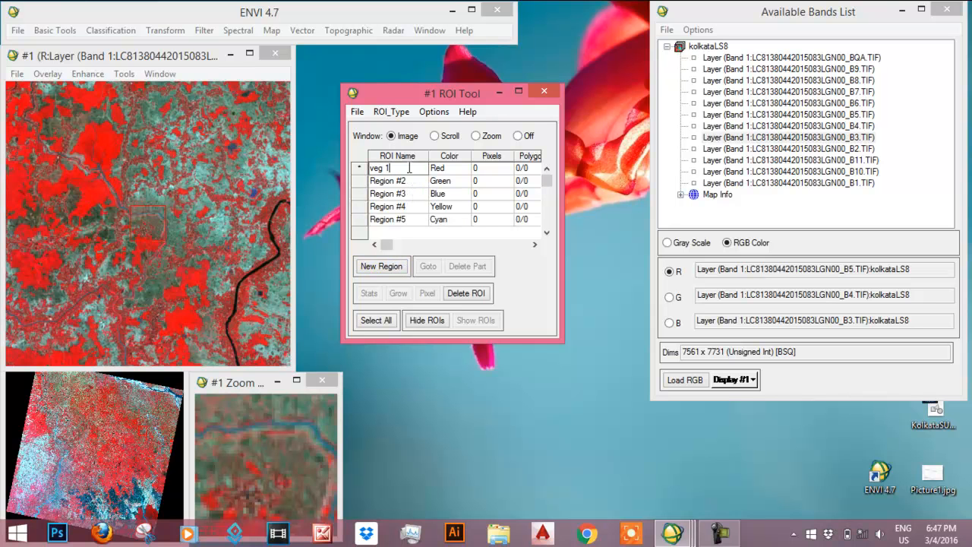
key(Return)
click(409, 185)
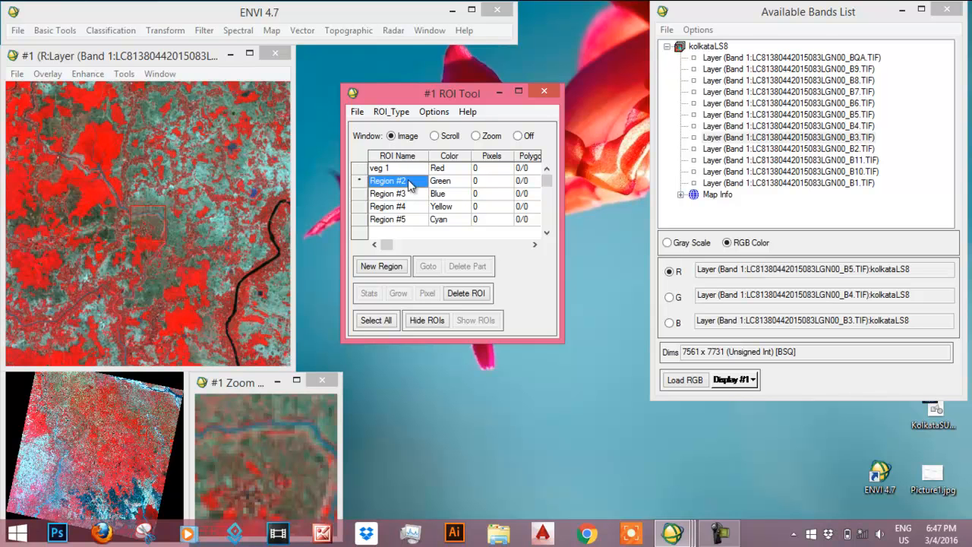
text(veg 2)
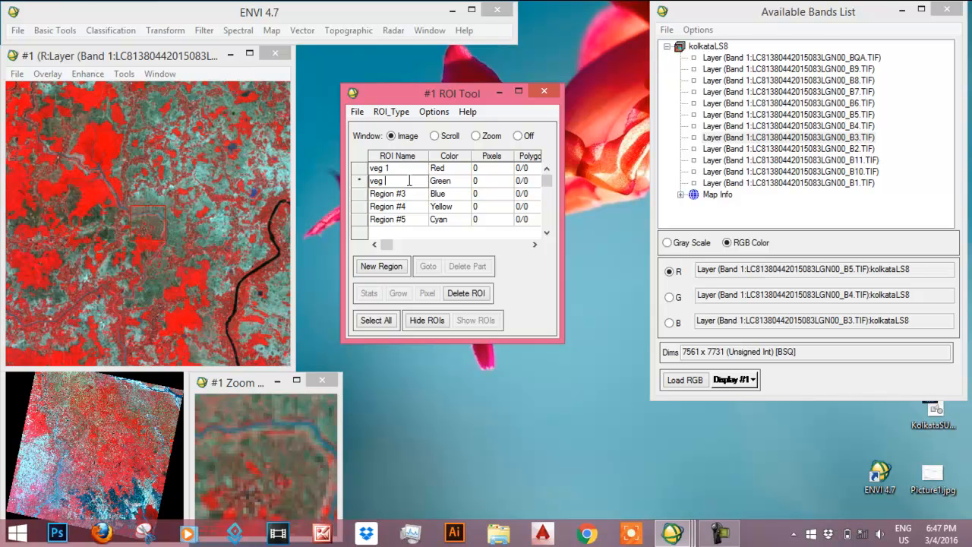
key(Return)
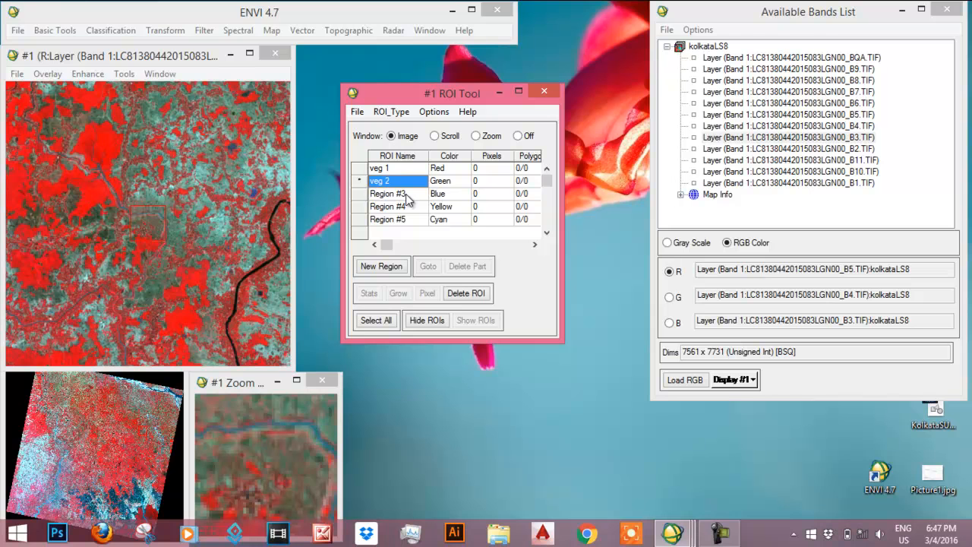
click(406, 196)
text(veg )
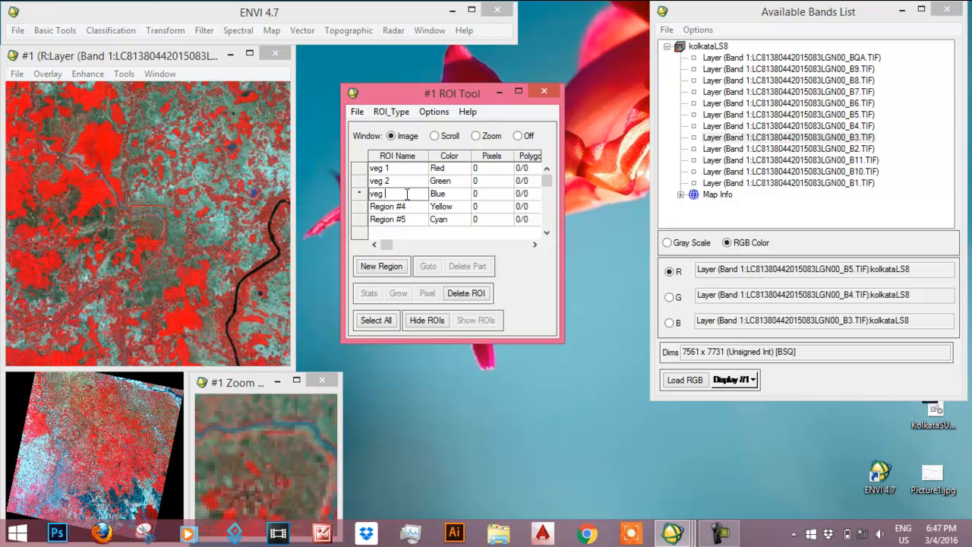
text(3)
key(Return)
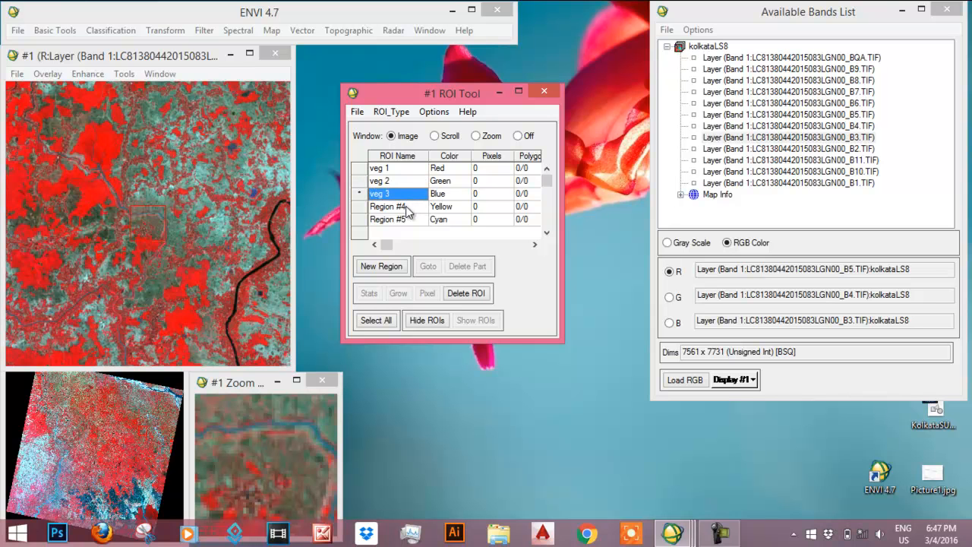
- Rename the fourth and fifth regions in the ROI table as veg 4 and veg 5
click(406, 207)
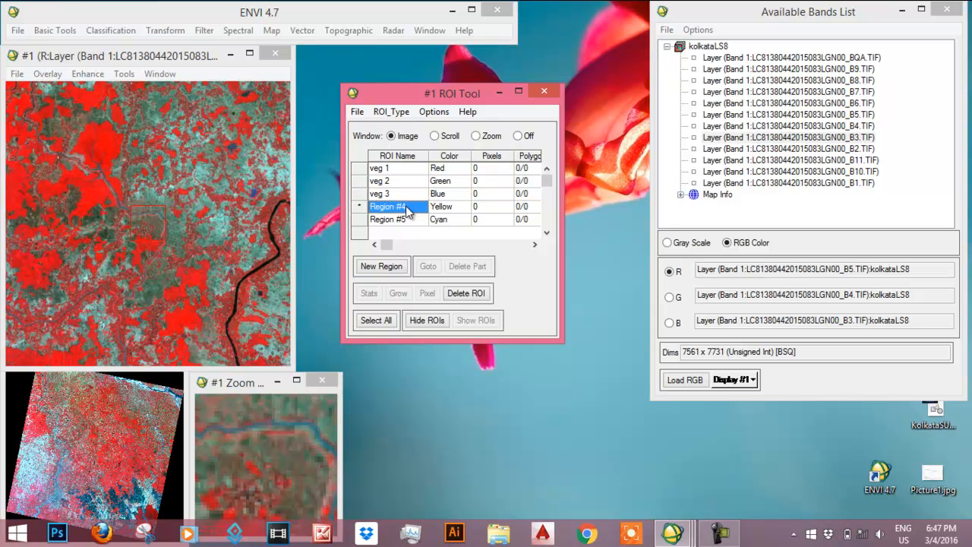
text(veg 4)
key(Return)
click(405, 218)
text(veg )
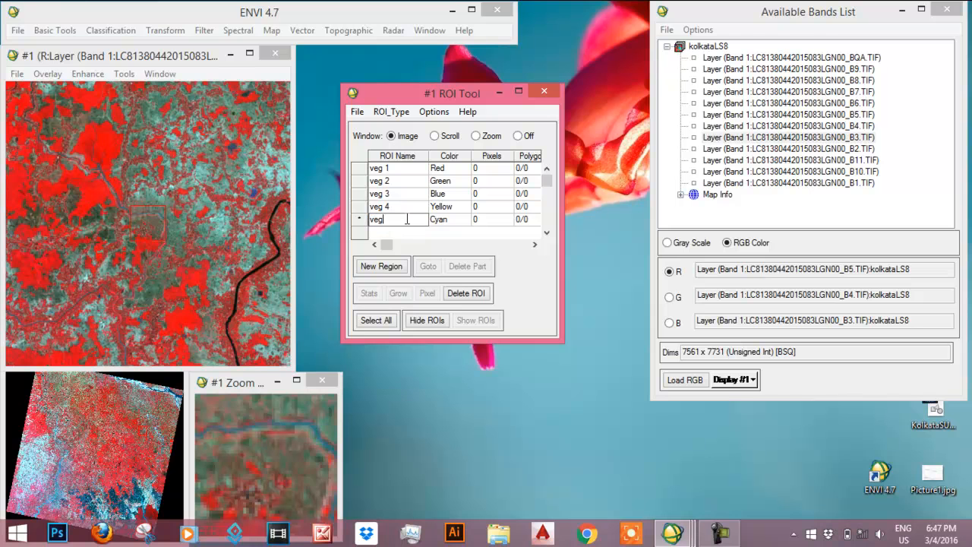
text(5)
- Set ROI drawing to take place in the Zoom window with the Rectangle type
click(475, 137)
click(393, 112)
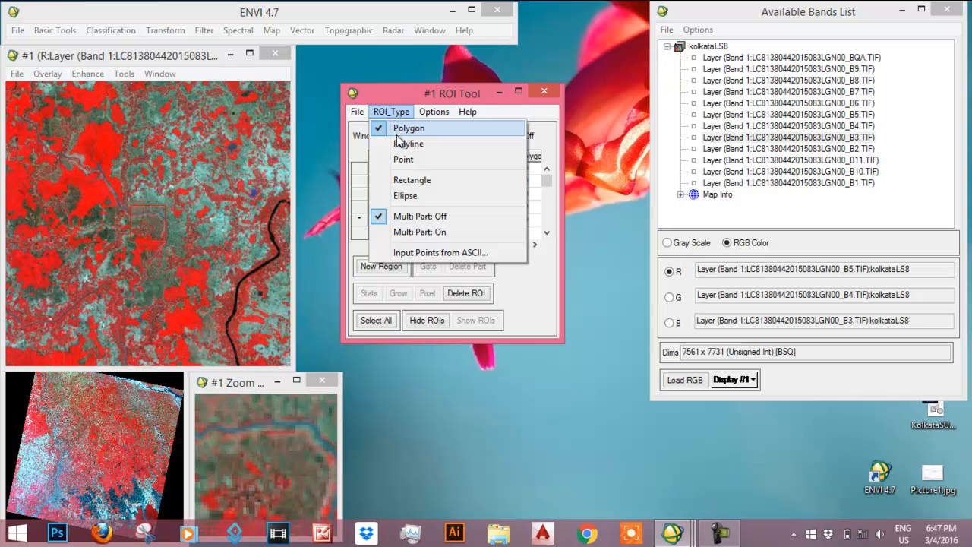
click(408, 186)
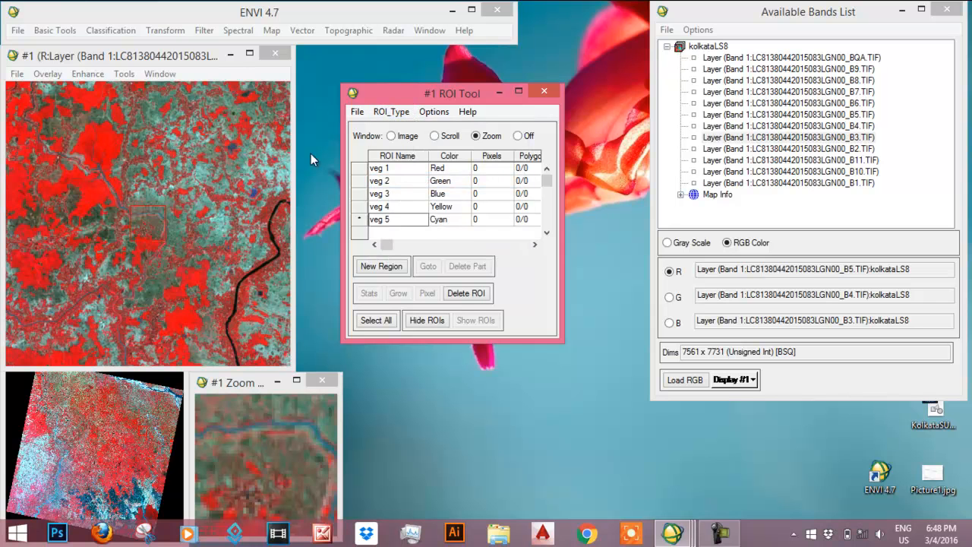
- Draw the veg 1 rectangle, about 255 pixels, over the bright red vegetation patch in the northwest of the image
click(417, 169)
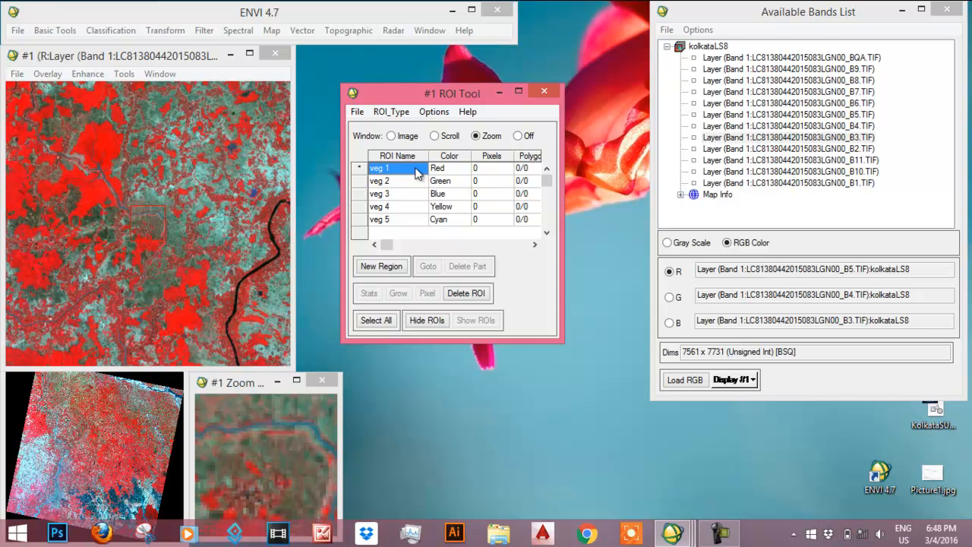
click(106, 141)
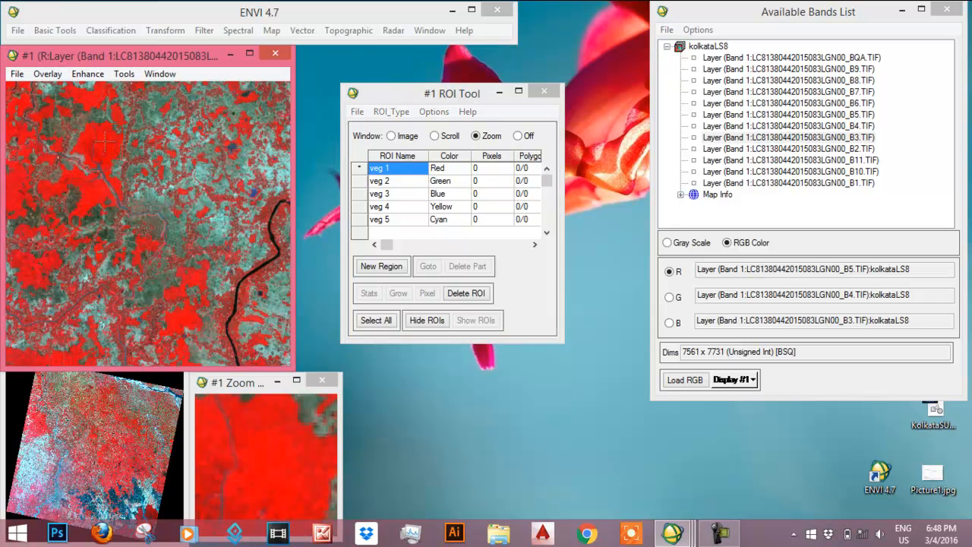
click(275, 458)
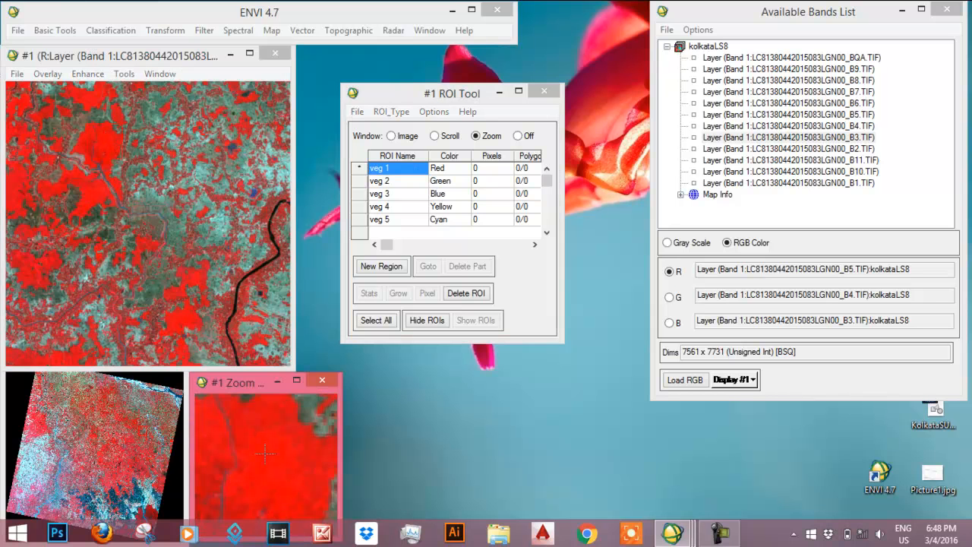
right_click(303, 479)
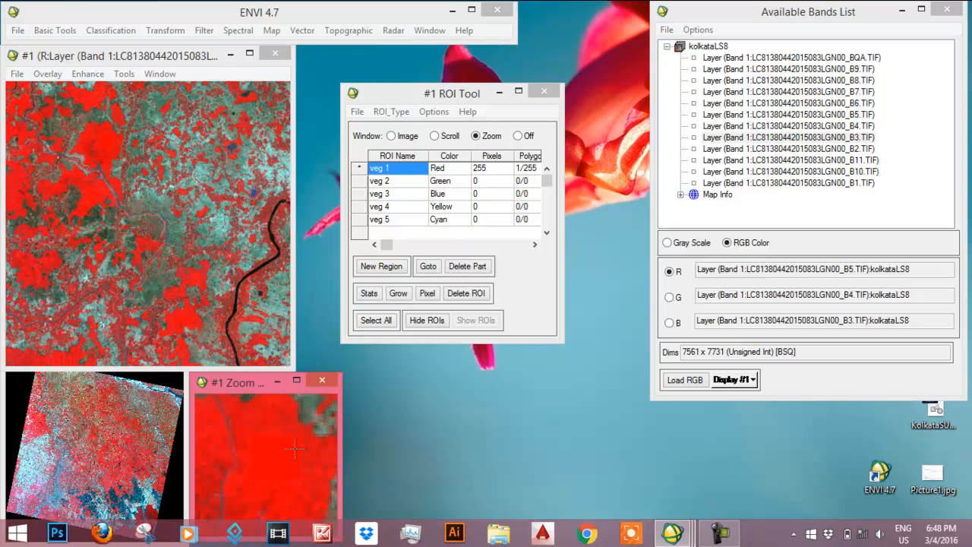
- Draw the veg 2 rectangle, about 9 pixels, on mixed vegetation southwest of the river bend in the current image area
click(397, 182)
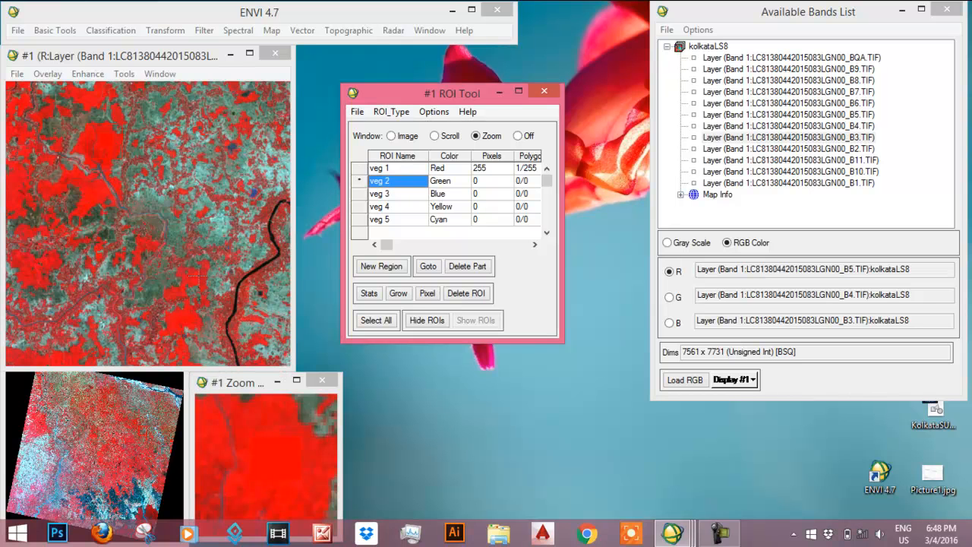
click(251, 293)
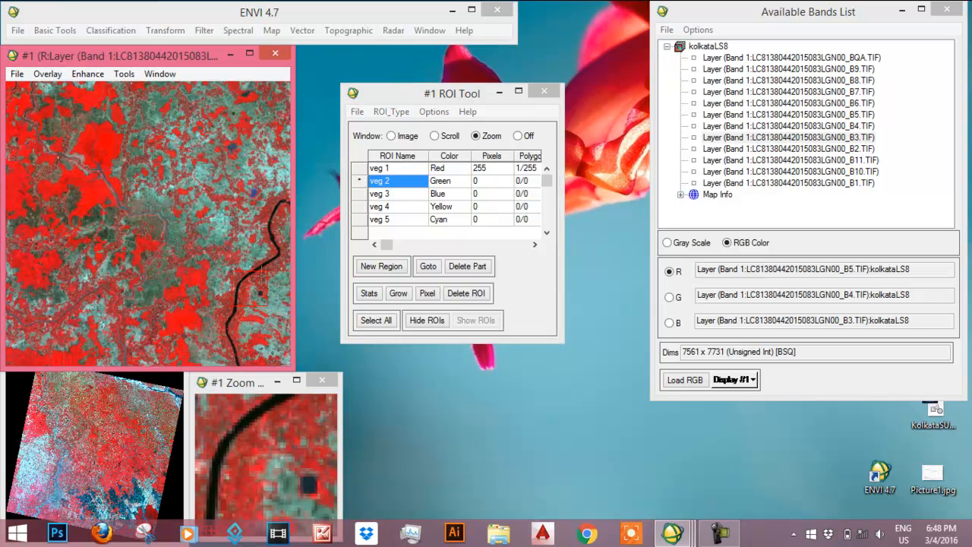
click(265, 268)
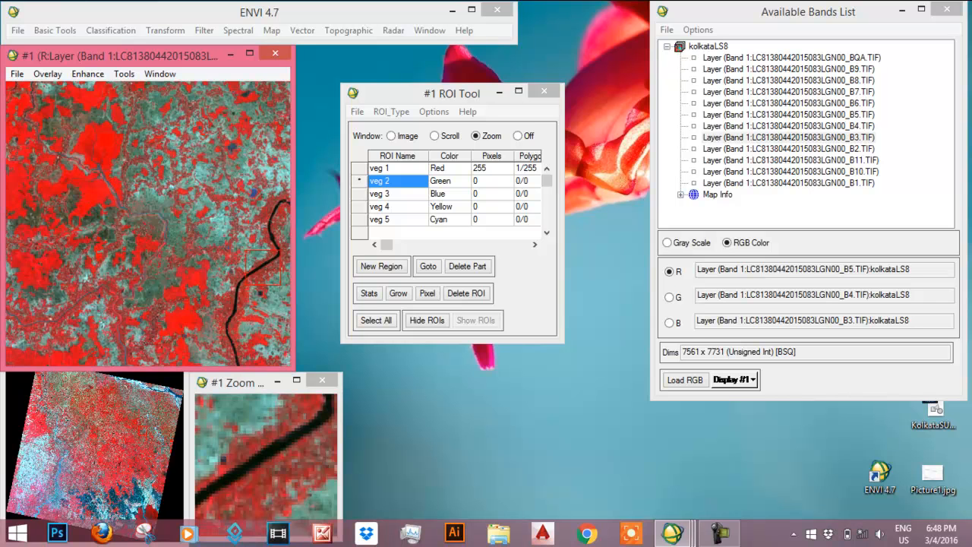
click(76, 295)
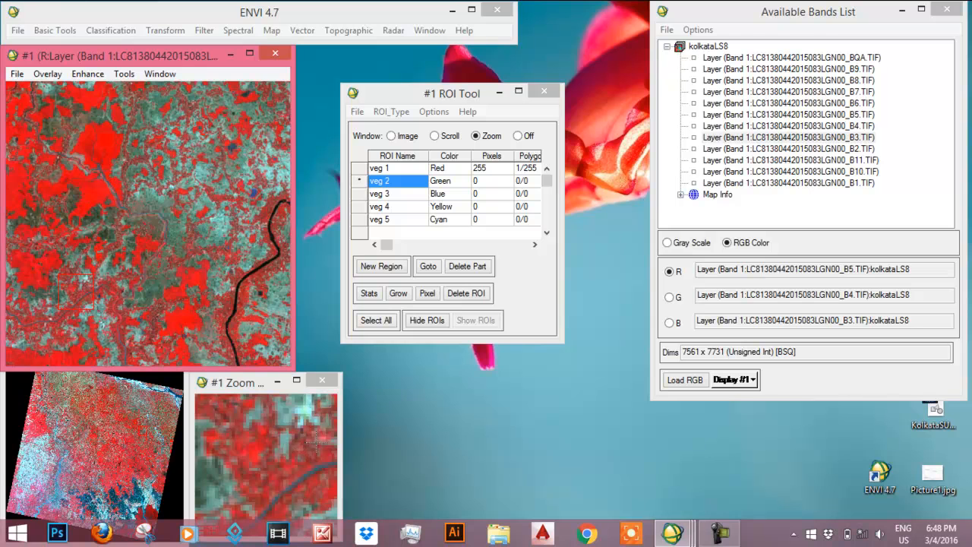
click(324, 435)
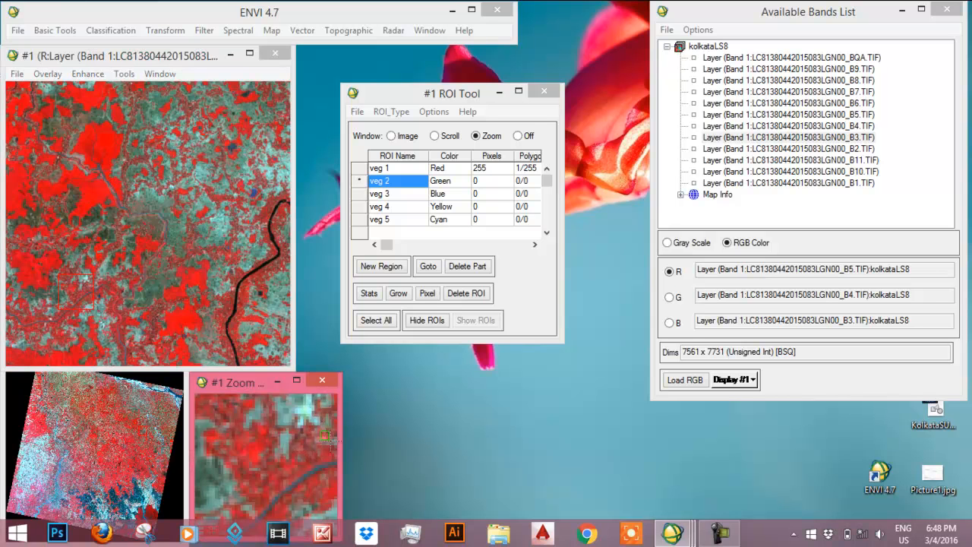
right_click(312, 458)
- Draw the veg 3 rectangle, about 140 pixels, over a red vegetation patch in the northeast of the scene
click(387, 195)
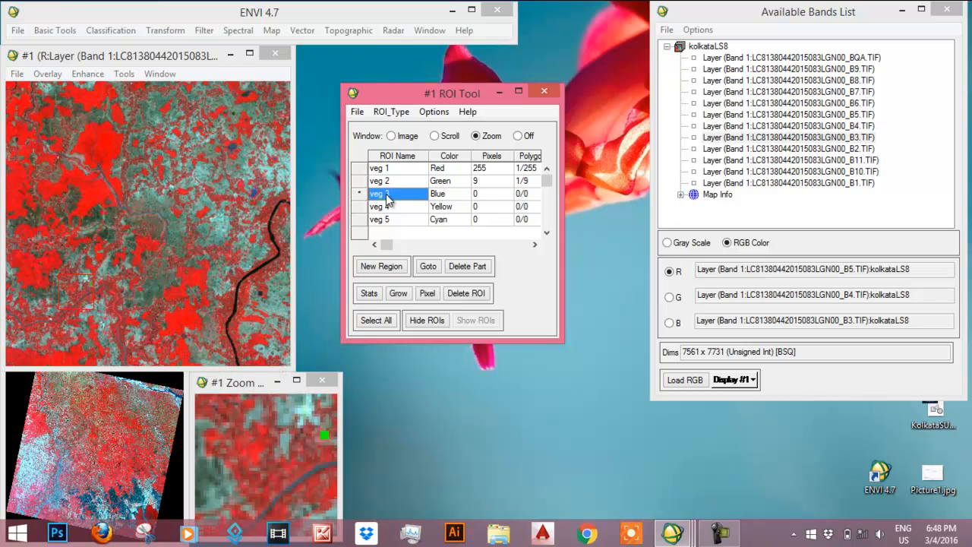
click(158, 396)
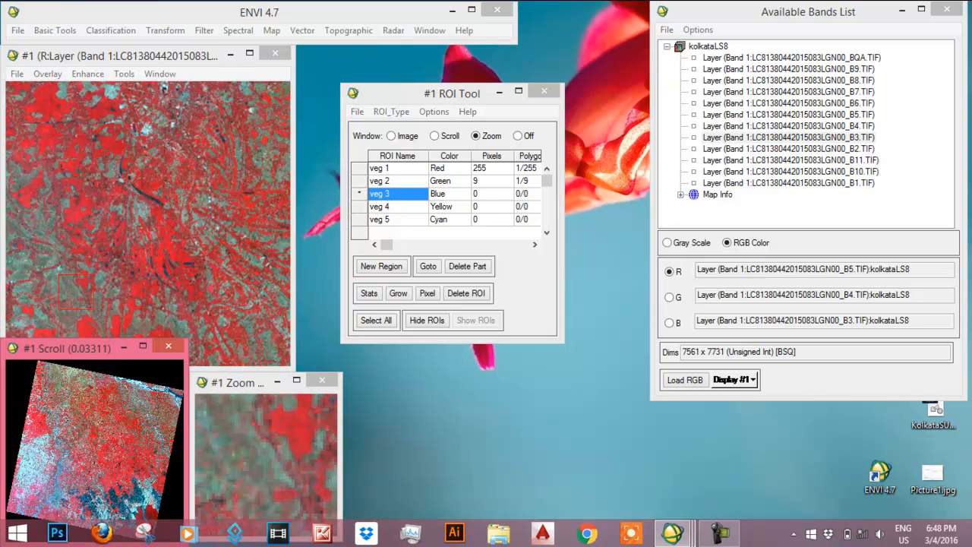
click(169, 241)
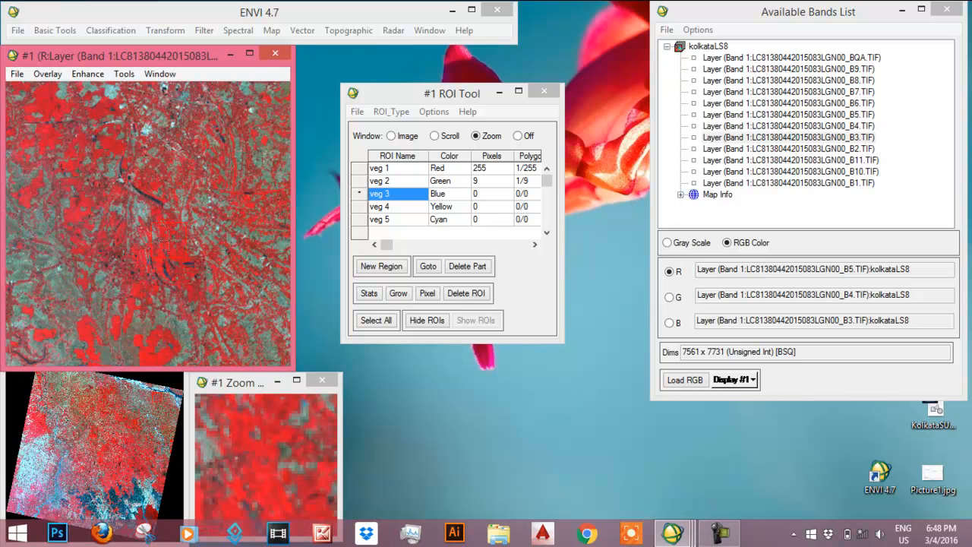
click(114, 151)
drag(252, 411, 281, 452)
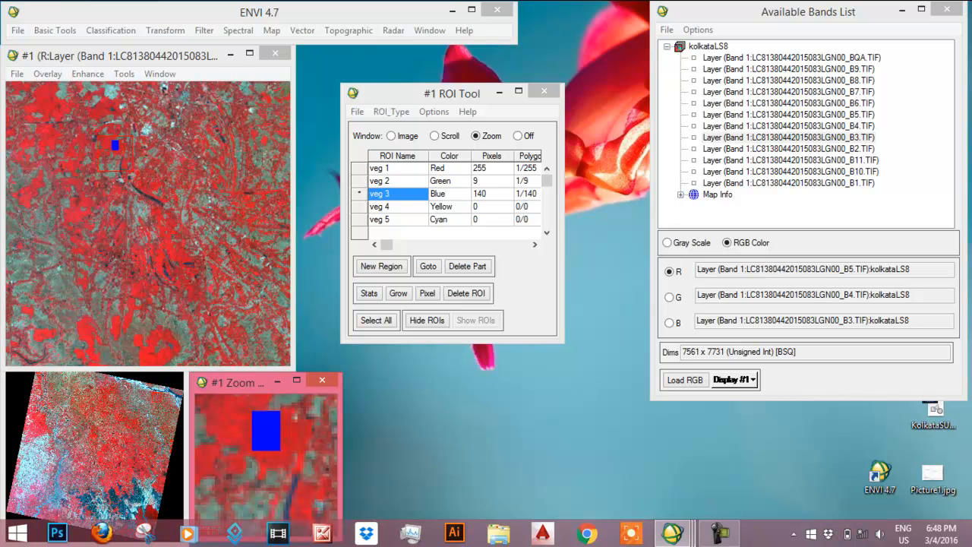
- Draw the veg 4 rectangle, about 36 pixels, over the pink vegetation in the southwest of the scene
click(56, 503)
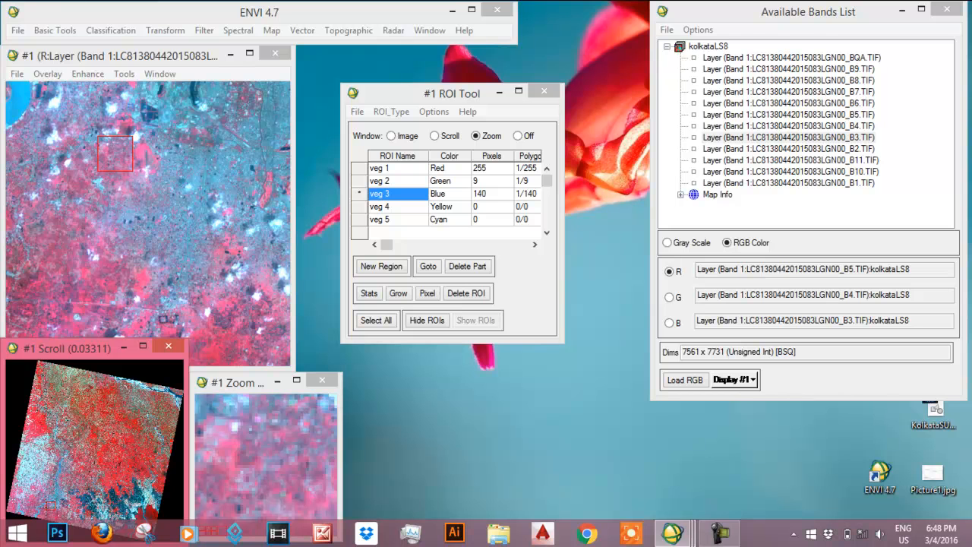
click(47, 507)
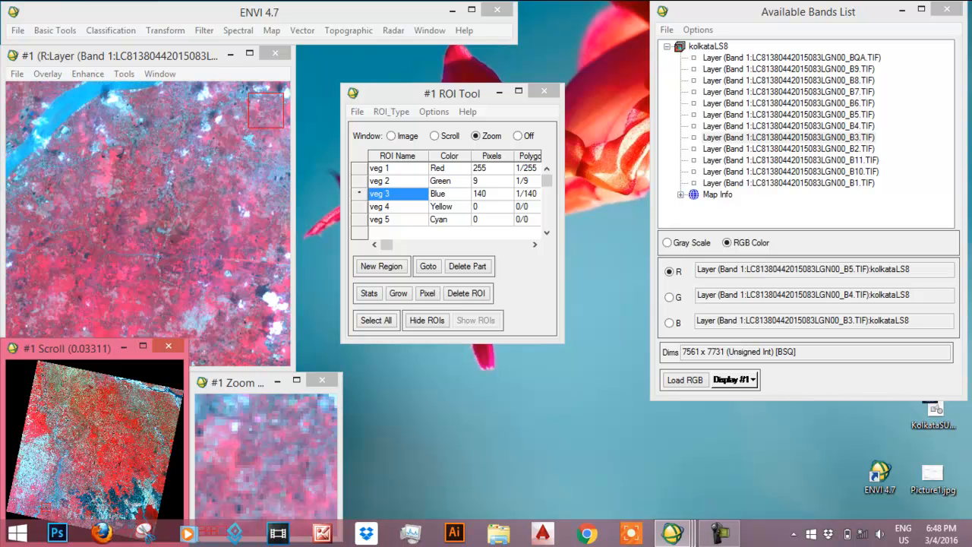
click(105, 169)
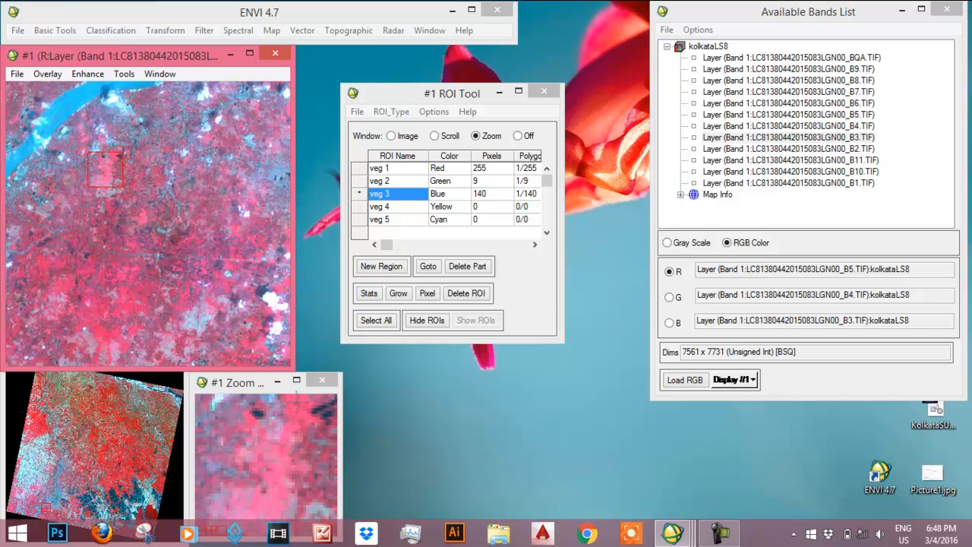
mouse_move(289, 401)
mouse_down()
mouse_move(310, 415)
mouse_move(269, 425)
mouse_move(307, 417)
mouse_up()
click(394, 209)
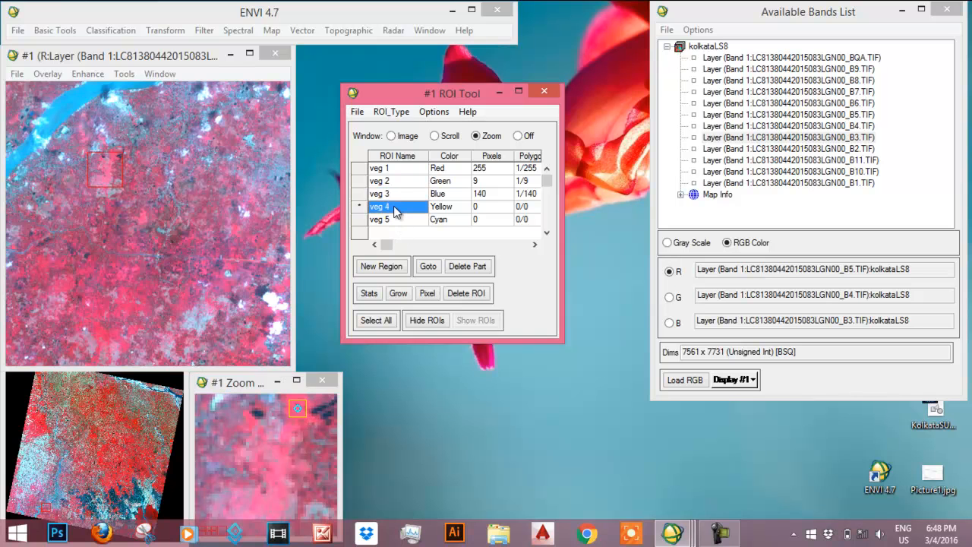
right_click(297, 430)
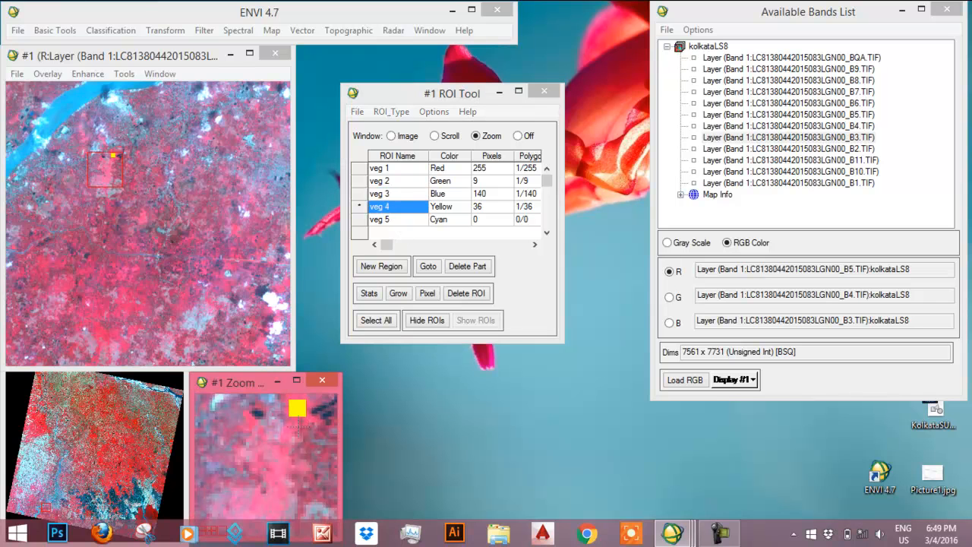
- Draw the veg 5 rectangle, about 169 pixels, over the dark red vegetation between the river channels in the southeast of the scene
click(404, 223)
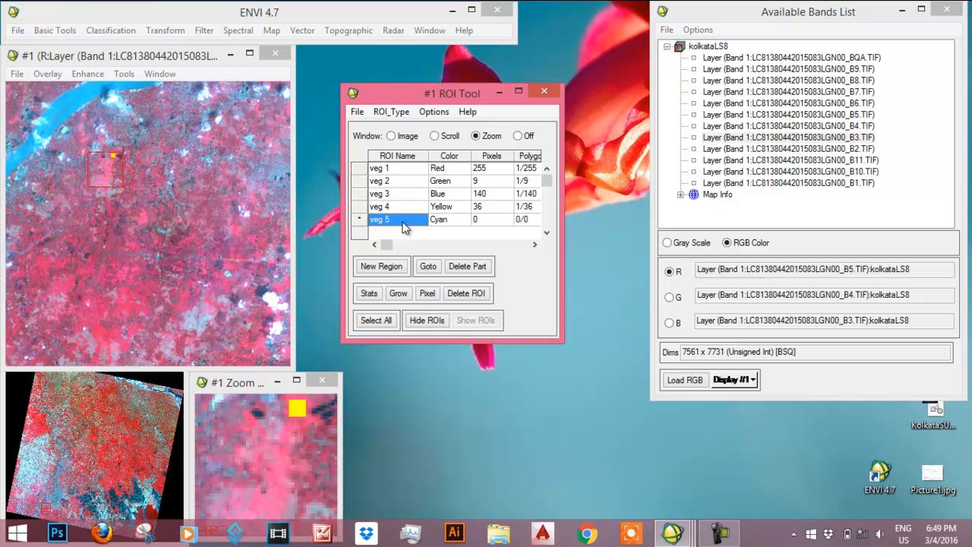
click(151, 512)
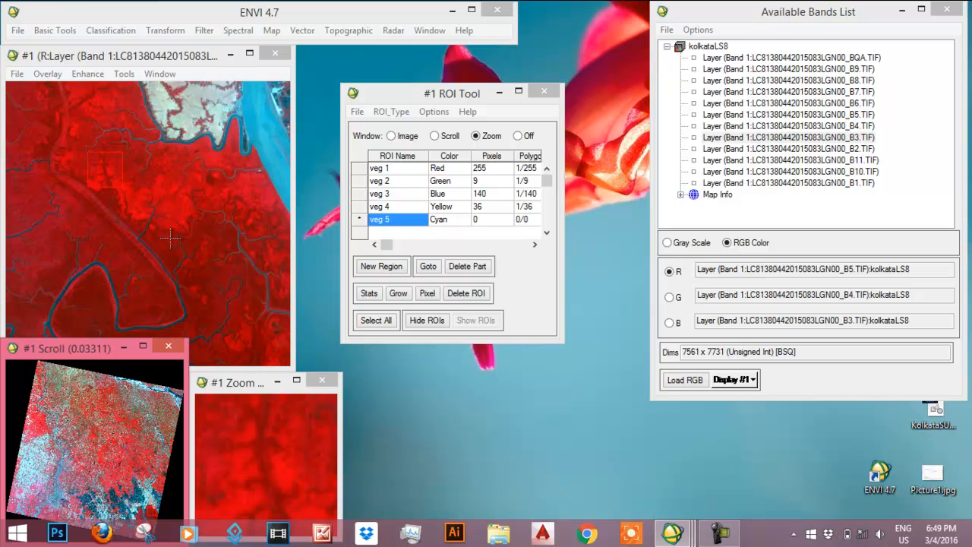
click(171, 240)
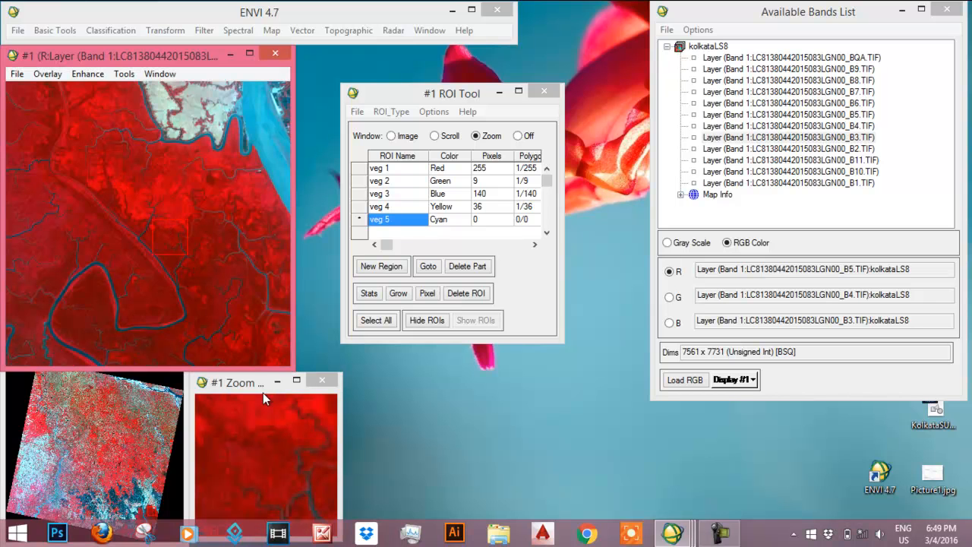
click(403, 220)
click(441, 221)
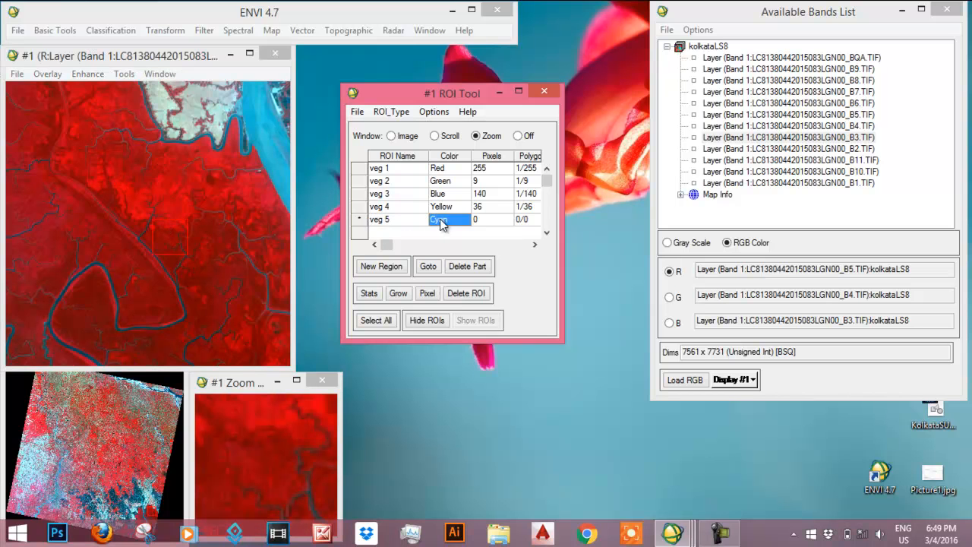
mouse_move(252, 436)
mouse_down()
mouse_move(268, 442)
mouse_move(281, 470)
mouse_up()
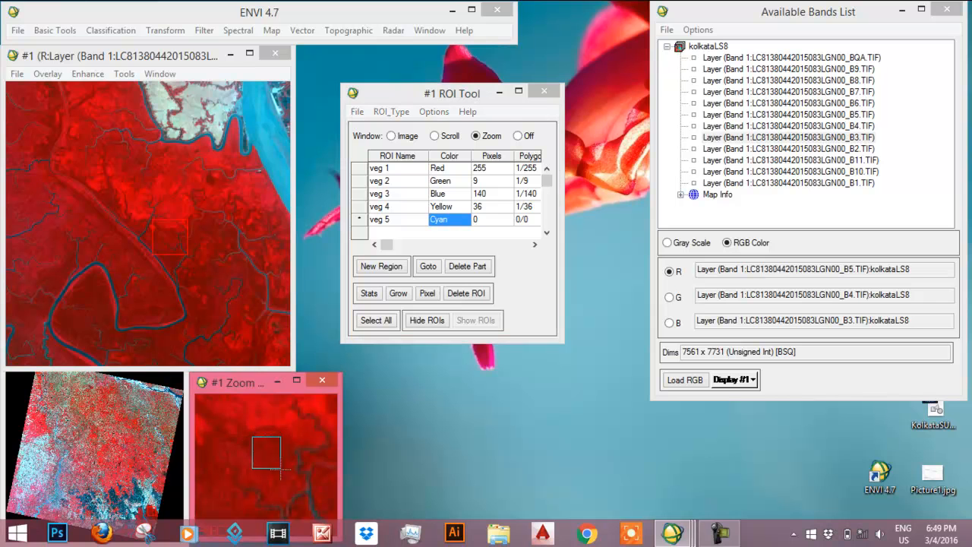
right_click(292, 472)
right_click(292, 473)
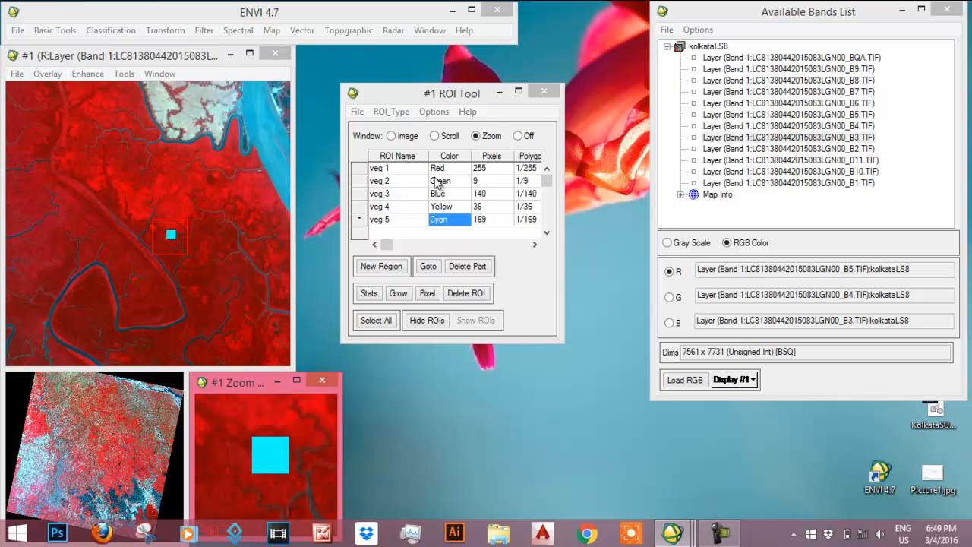
- Start an Endmember Collection with kolkataLS8 as the classification input file
click(132, 31)
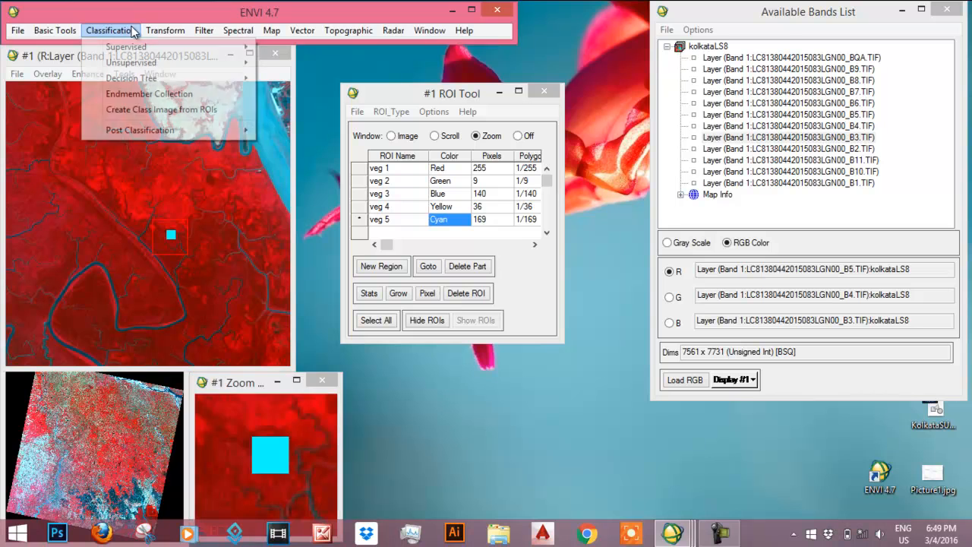
click(142, 95)
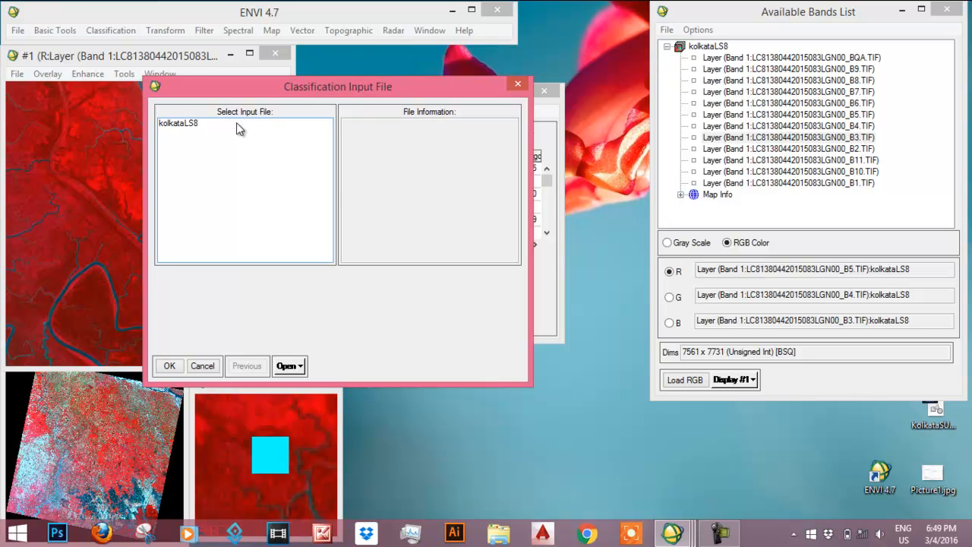
click(190, 126)
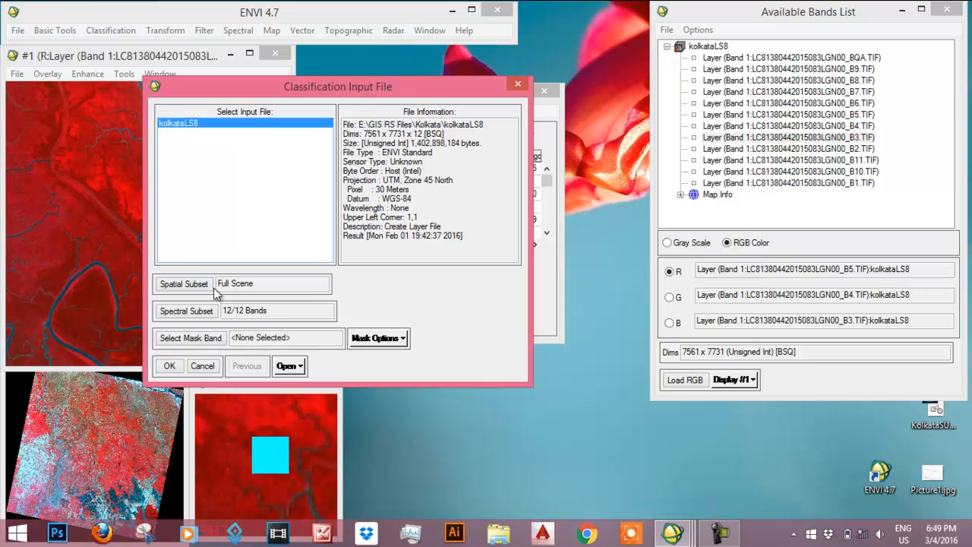
click(168, 367)
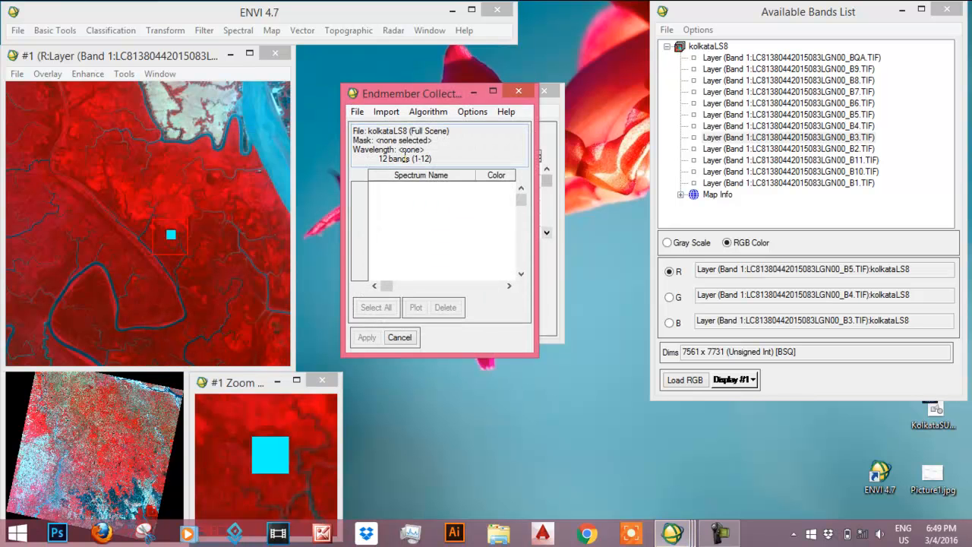
- Import all five vegetation ROIs from the input file into the endmember collection
click(387, 113)
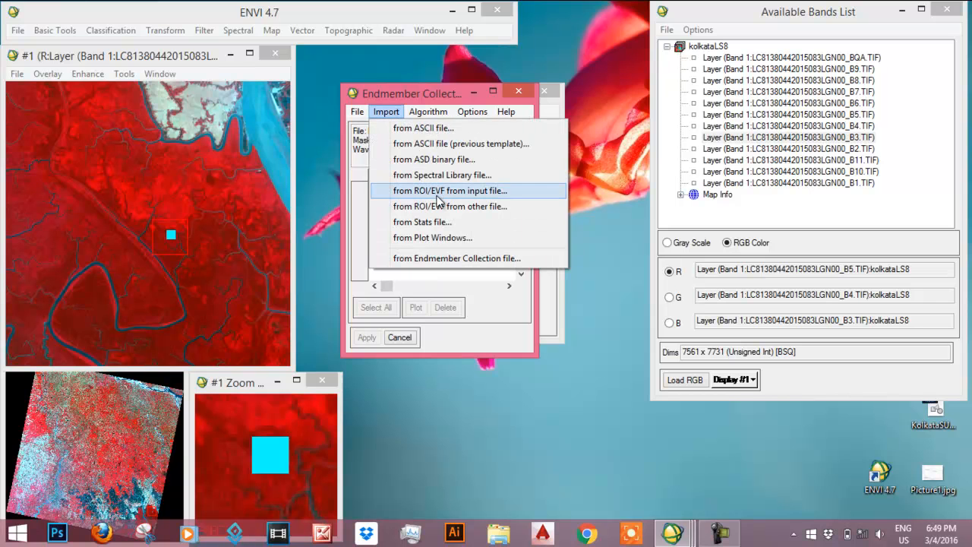
click(451, 194)
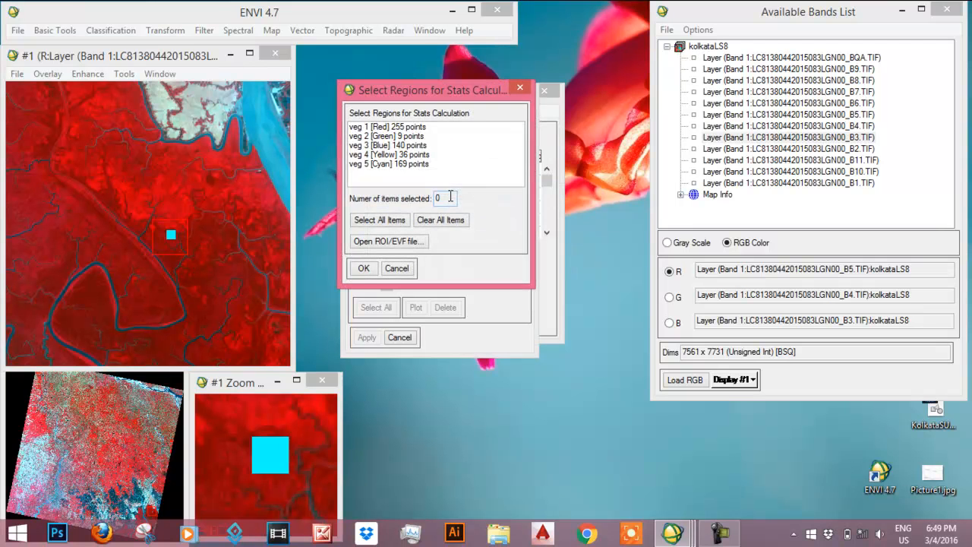
click(390, 220)
click(365, 269)
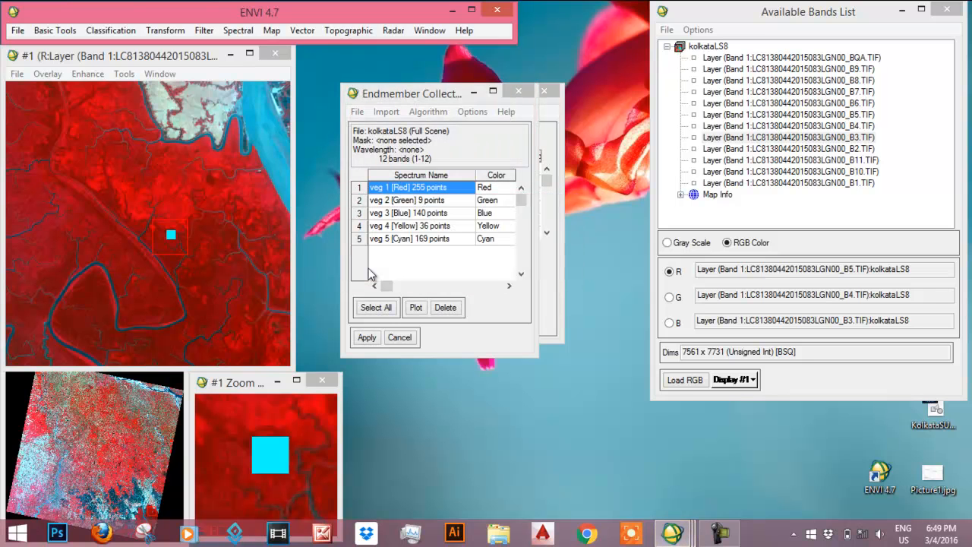
- Plot the endmember spectra and arrange the enlarged plot window beside the Endmember Collection dialog
click(416, 307)
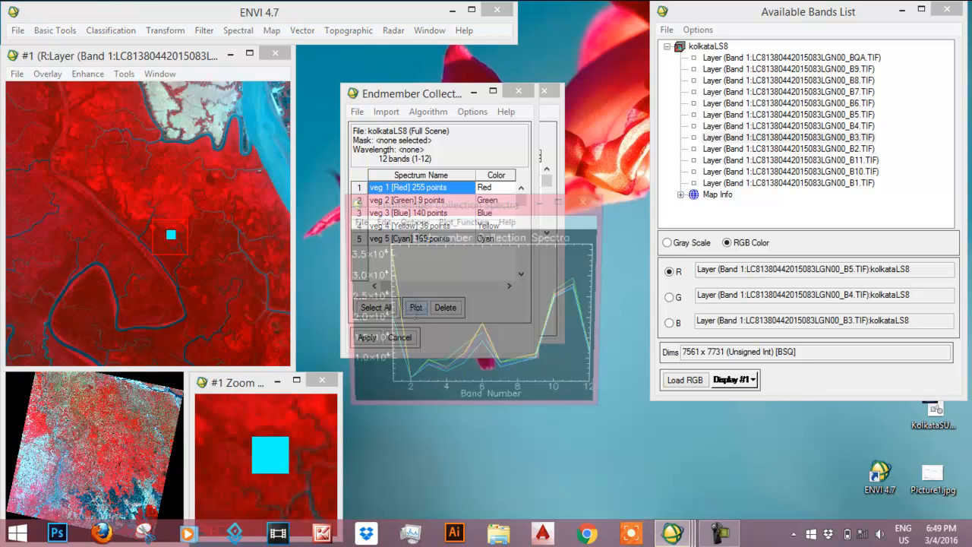
drag(603, 314, 868, 314)
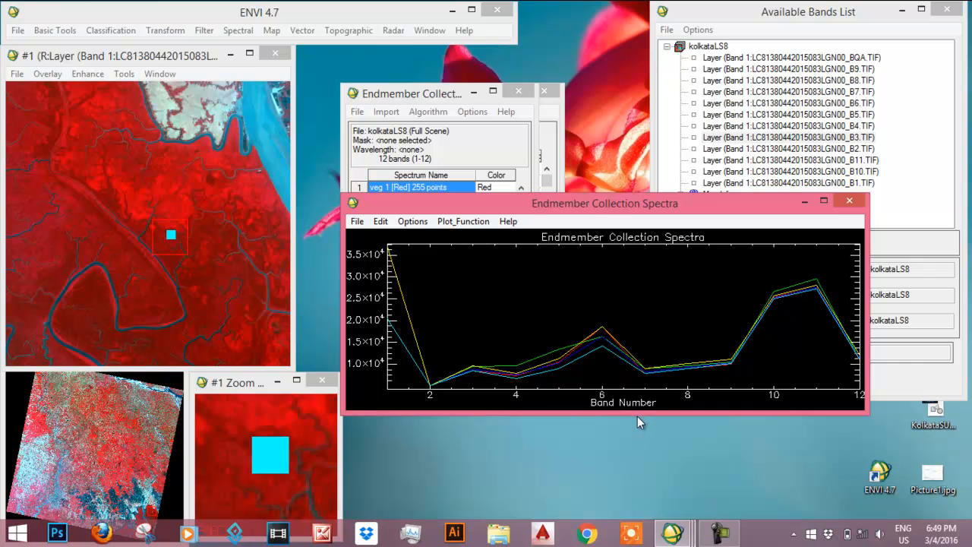
drag(637, 414, 640, 478)
drag(676, 203, 734, 96)
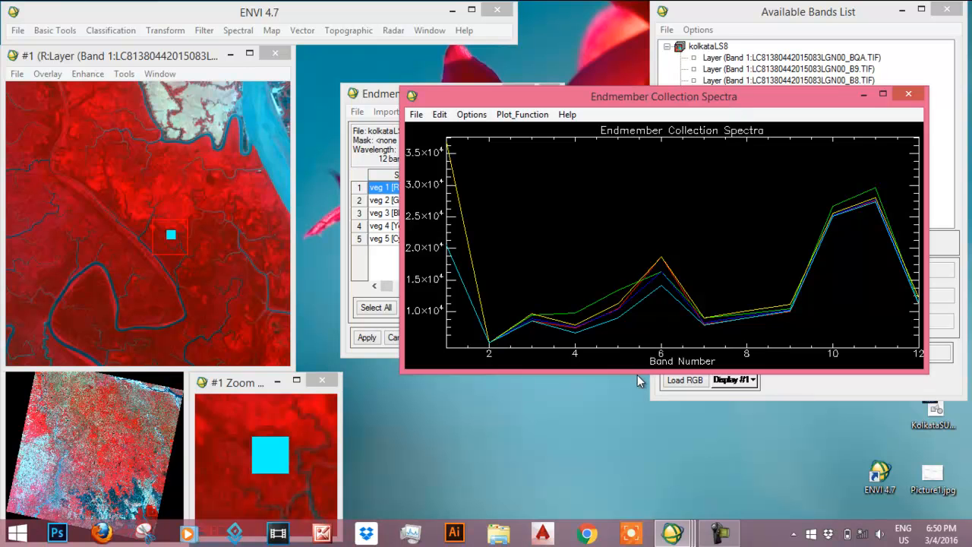
drag(637, 375, 647, 457)
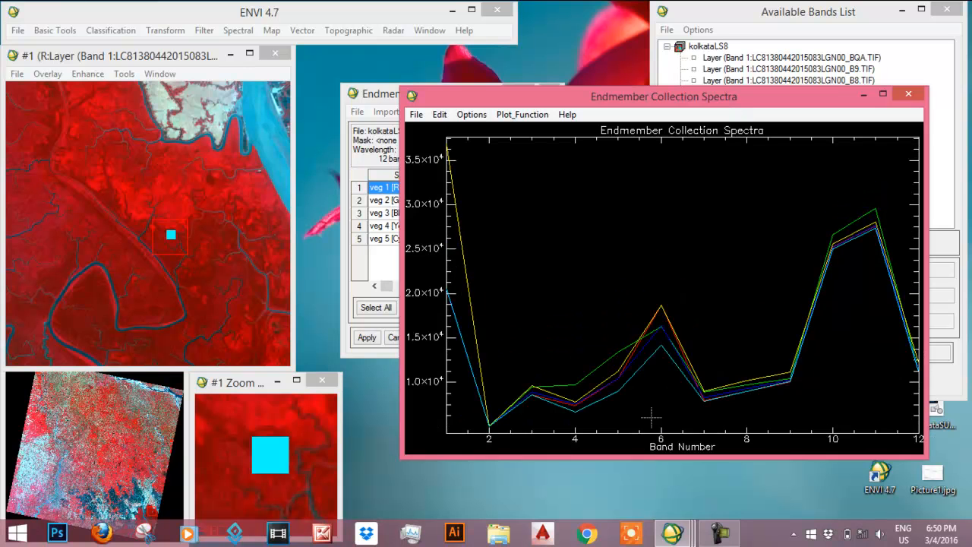
drag(705, 102, 726, 53)
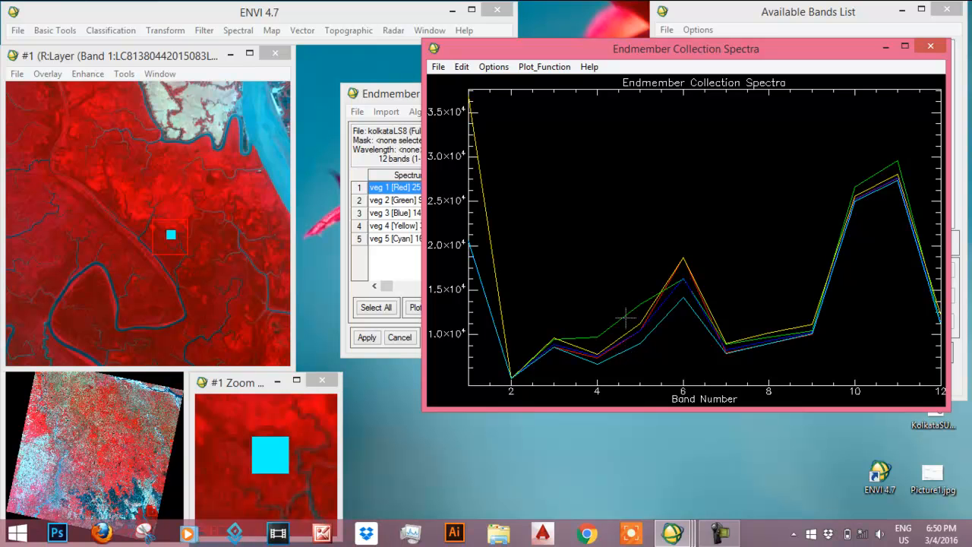
drag(383, 91, 330, 79)
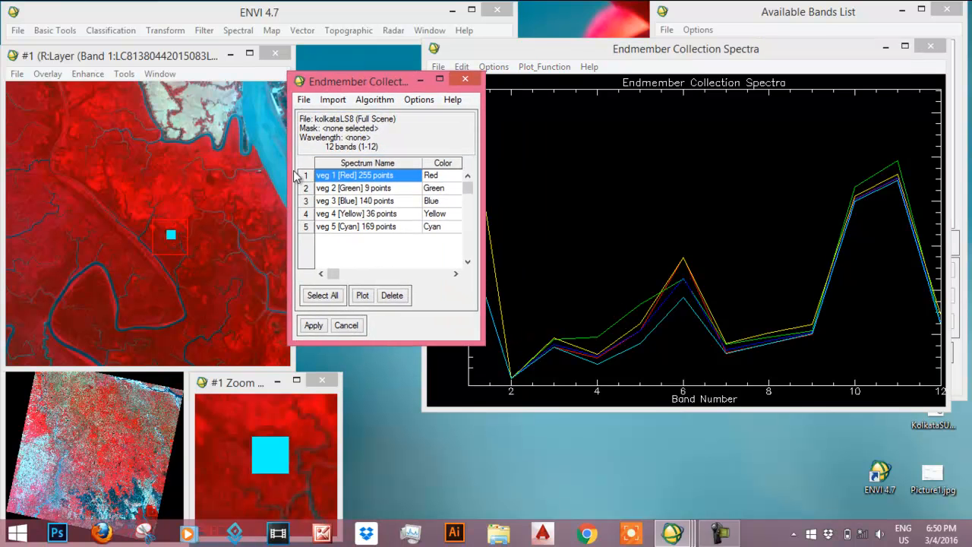
drag(342, 84, 301, 67)
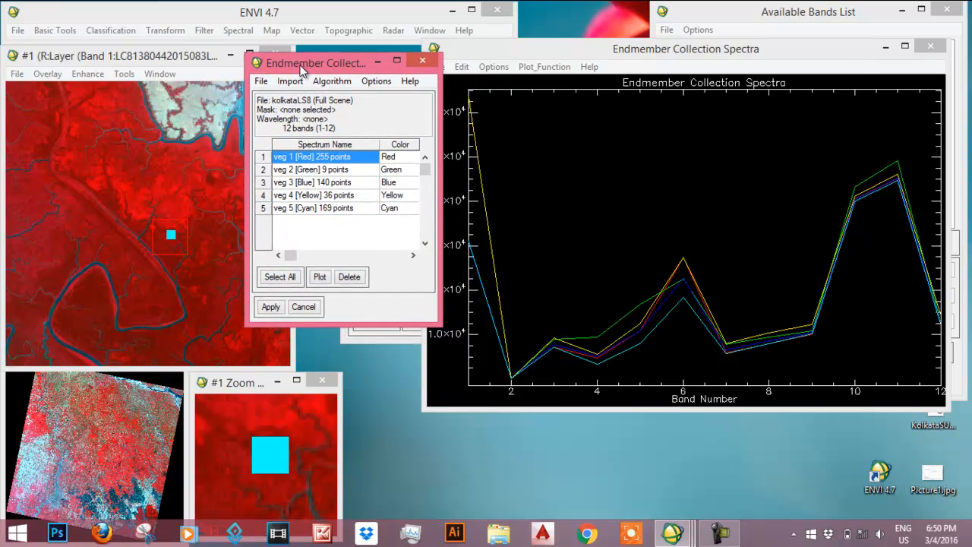
click(719, 532)
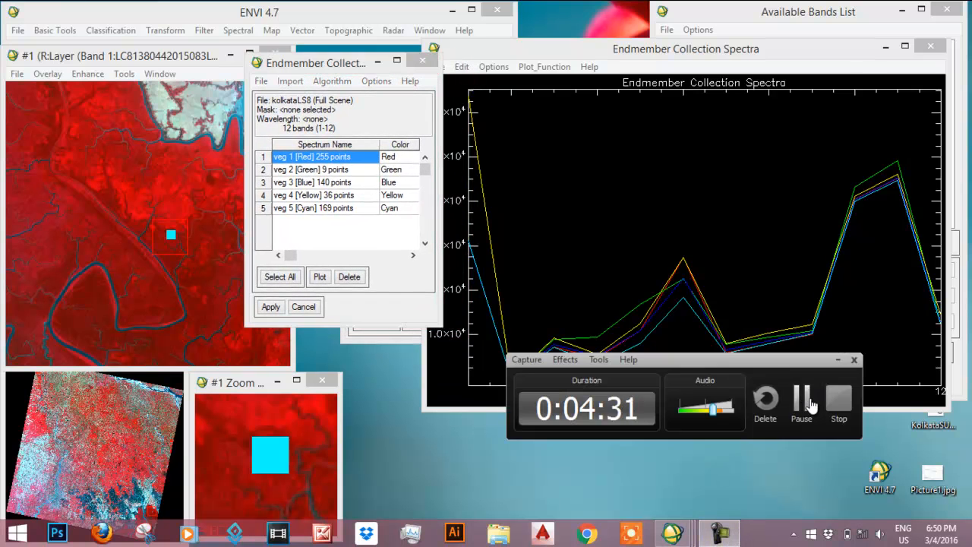
click(811, 405)
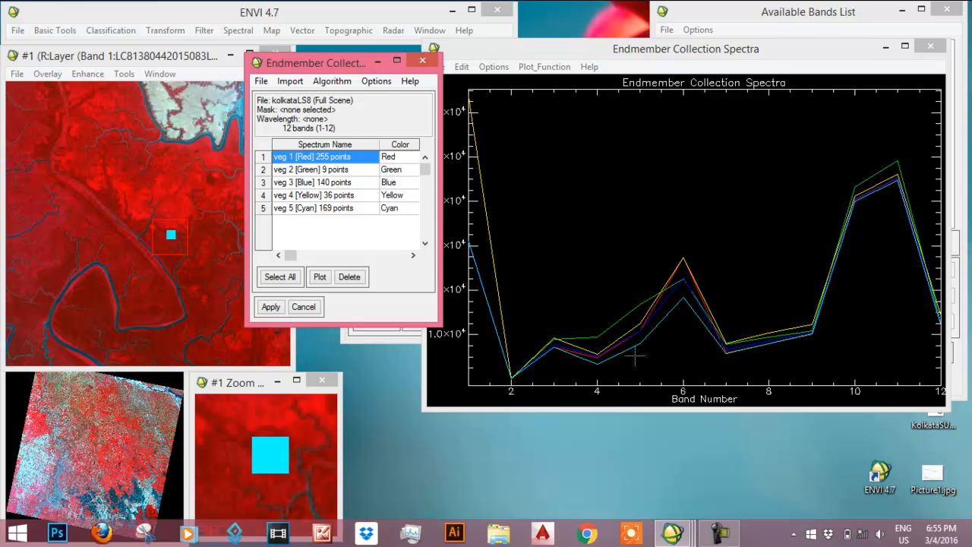
- Bring the ROI Tool out from behind the Endmember Collection dialog and go to the green veg 2 region in the image
click(395, 173)
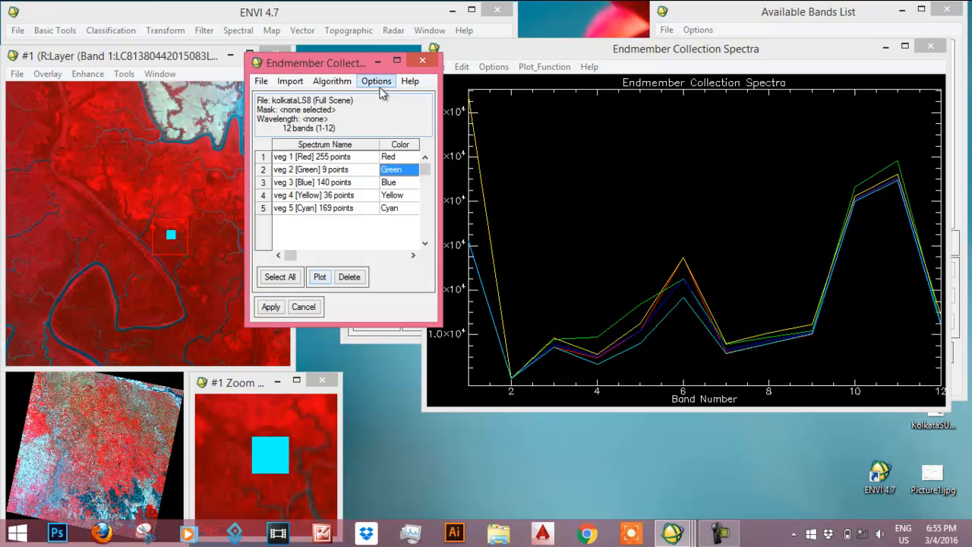
drag(343, 65, 397, 202)
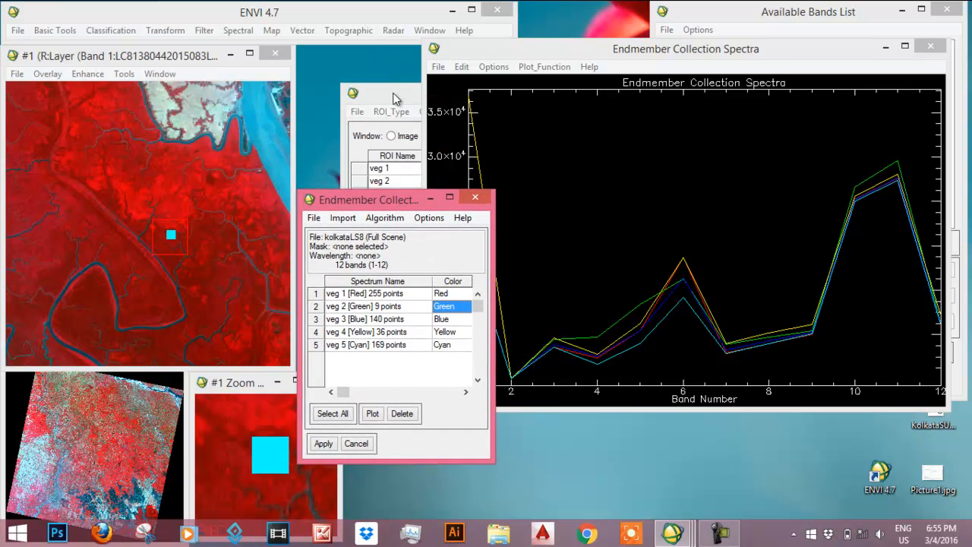
click(392, 86)
click(442, 181)
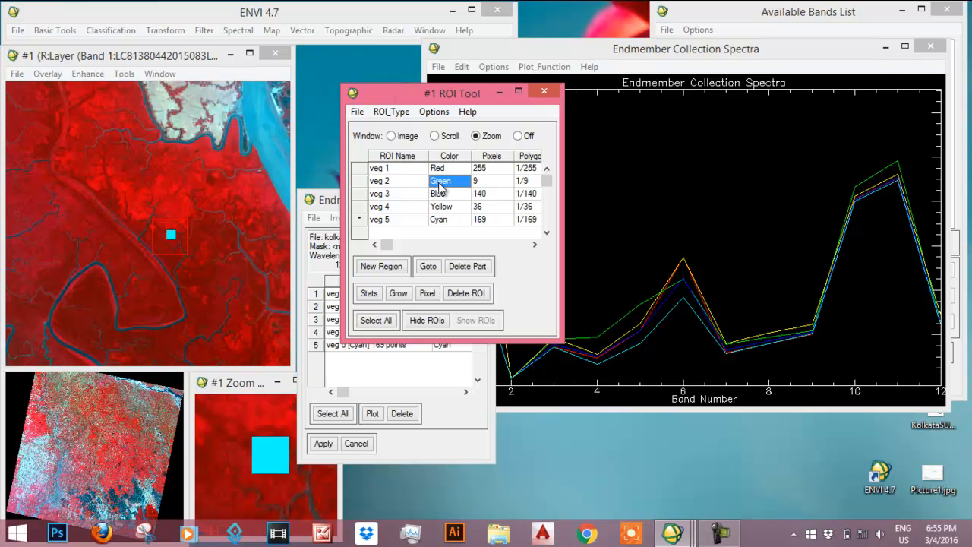
click(428, 267)
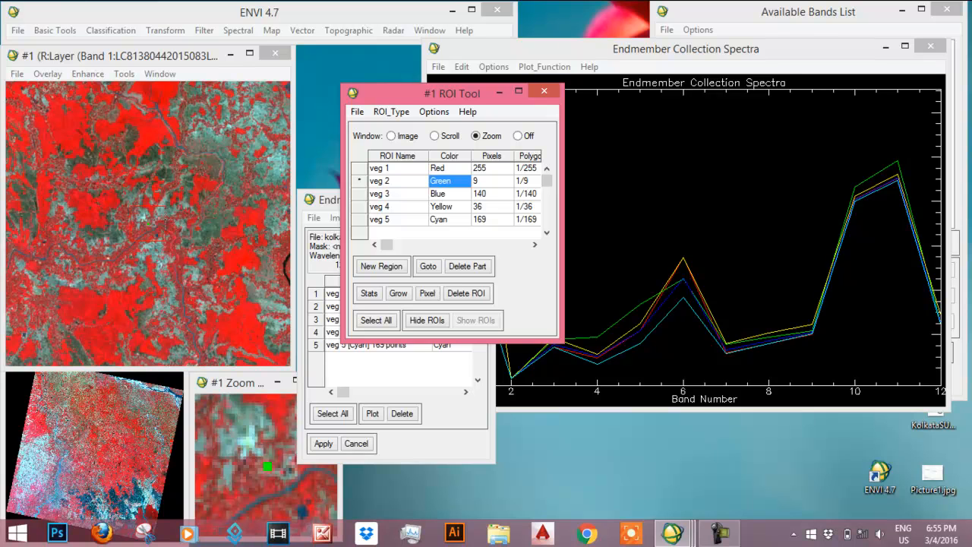
- Go to the cyan veg 5 region and the yellow veg 4 region in the image to compare them with their spectral curves
click(443, 221)
click(425, 267)
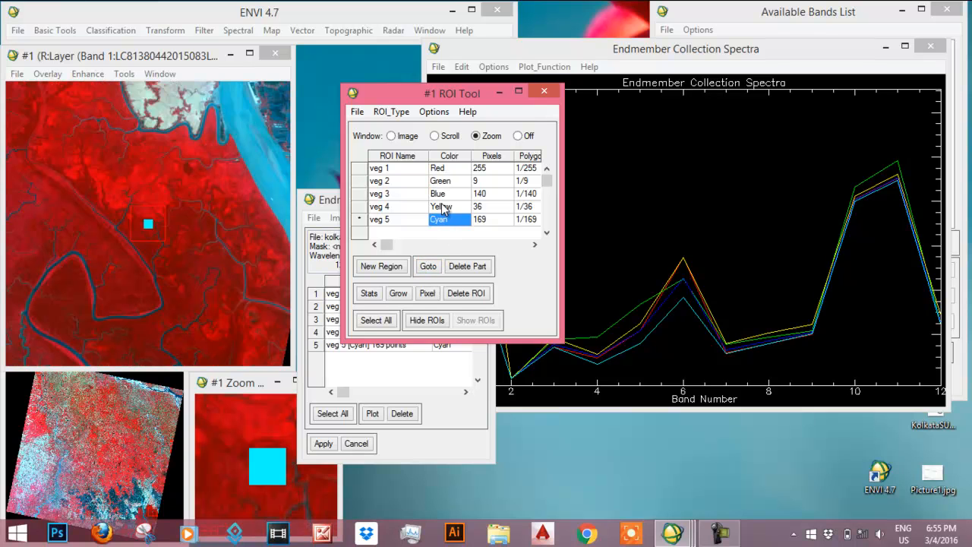
click(443, 208)
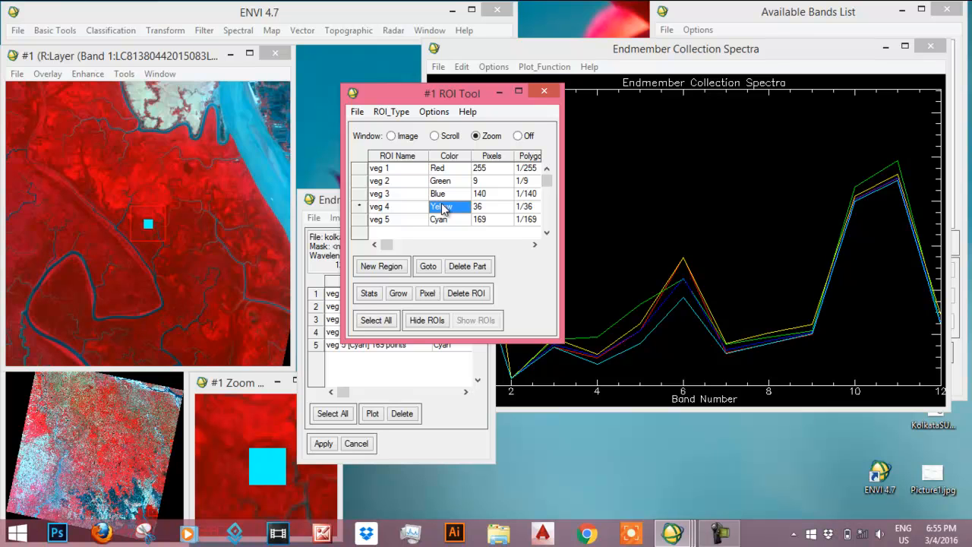
click(427, 269)
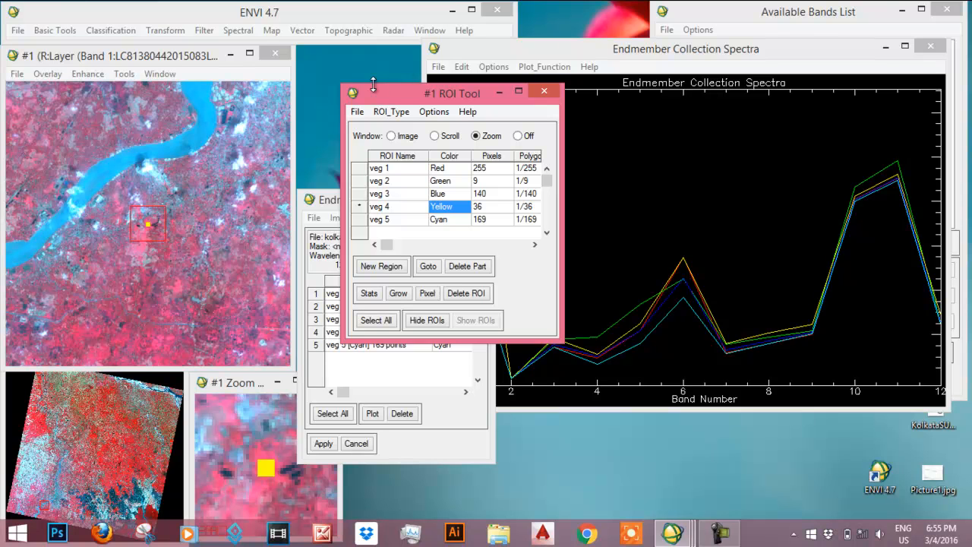
- Move the ROI Tool away from the spectra plot and go to the blue veg 3 region in the image
drag(442, 95, 393, 63)
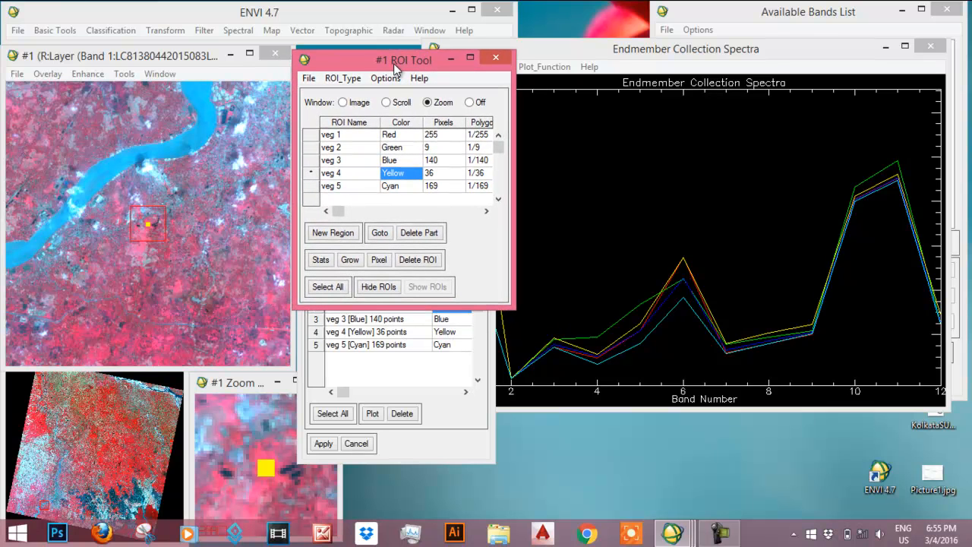
click(389, 160)
click(380, 234)
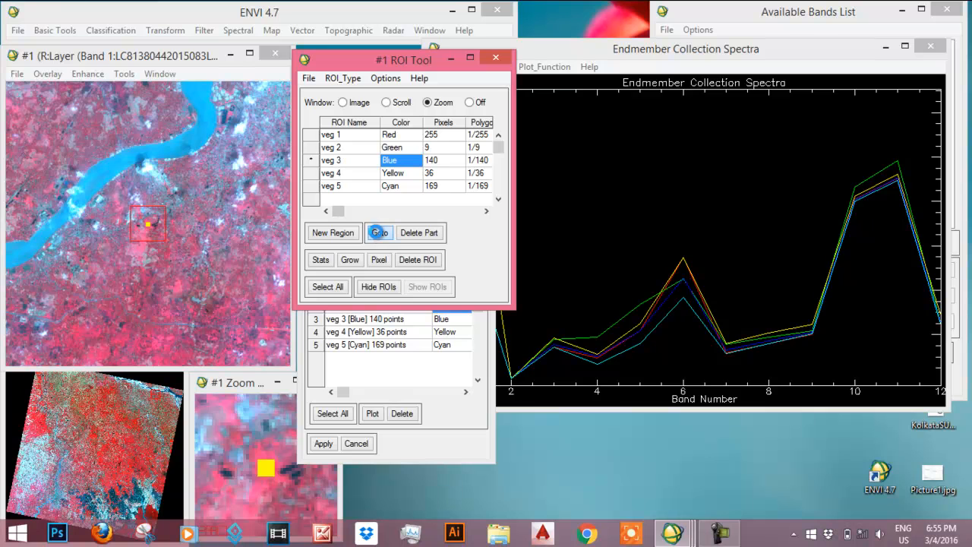